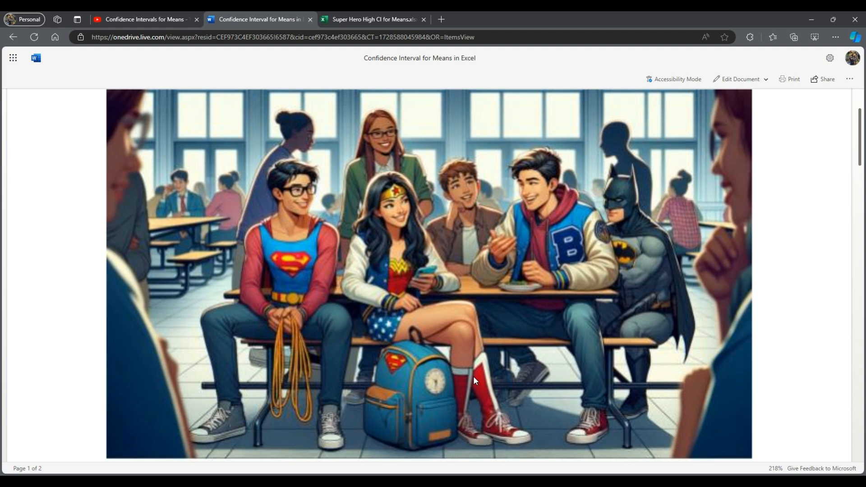
- Read the Hero High Test scenario, its student score table and the 95% confidence interval task in the document
scroll(473, 376, "down", 5)
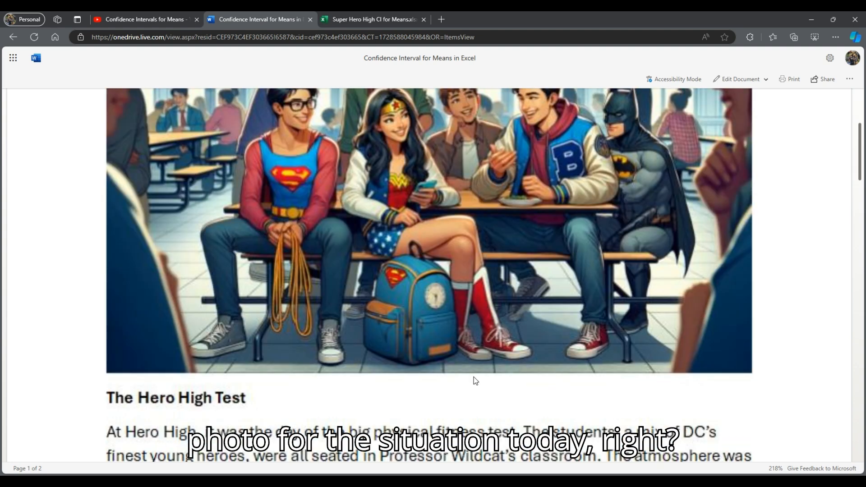
scroll(474, 381, "down", 1)
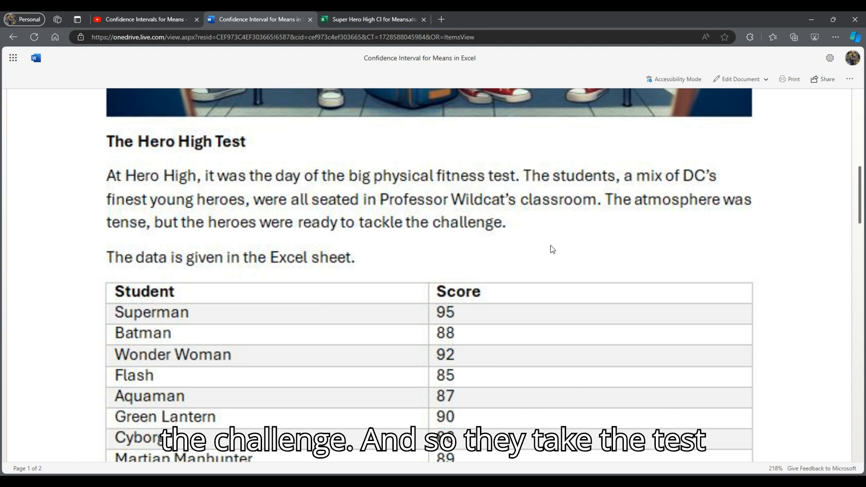
scroll(532, 268, "down", 2)
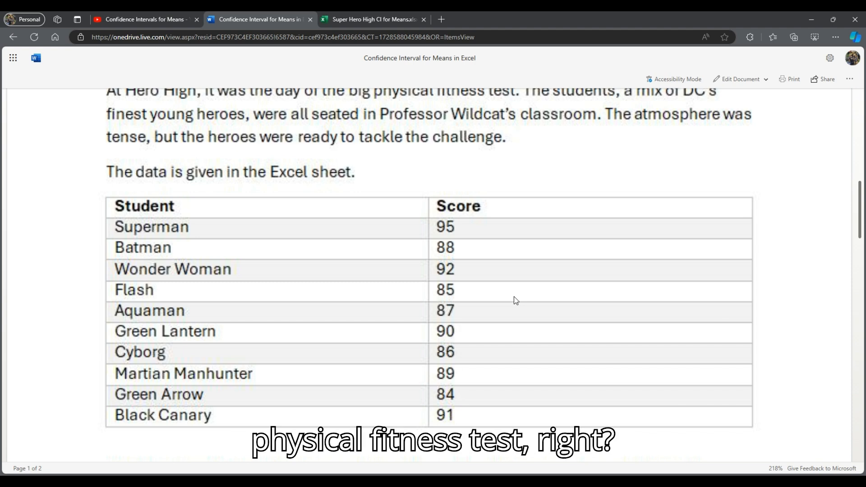
scroll(513, 297, "down", 4)
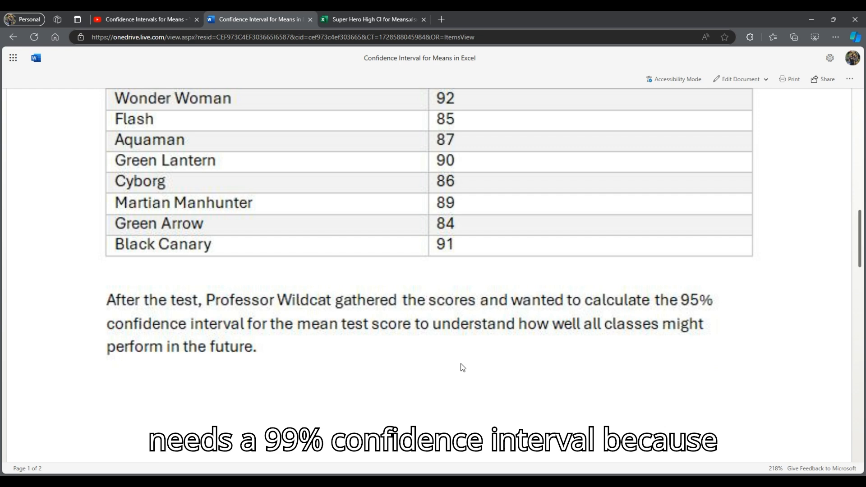
scroll(462, 368, "down", 8)
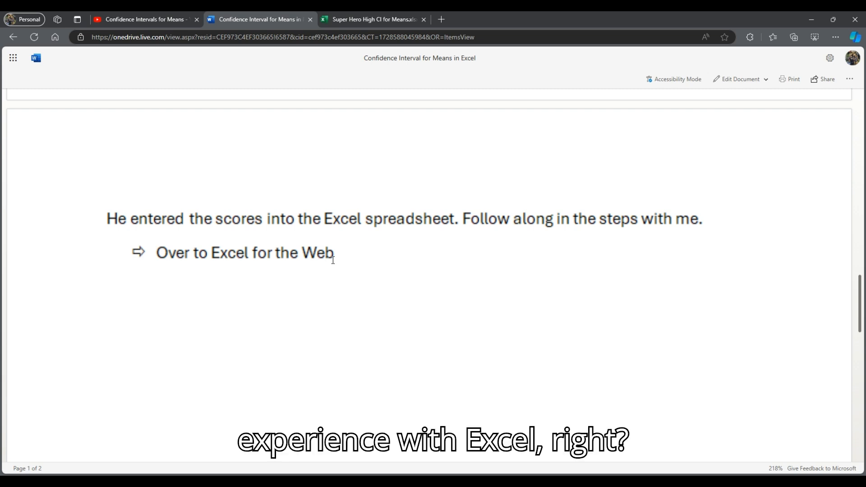
- Switch to the Super Hero High CI for Means workbook in Excel and review the student names, scores and Analysis heading
left_click(366, 20)
left_click_drag(100, 188, 97, 378)
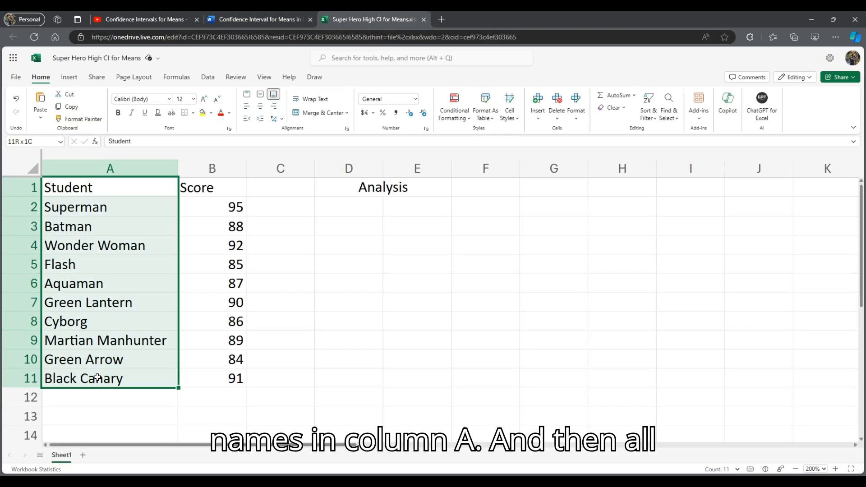
left_click_drag(199, 187, 202, 377)
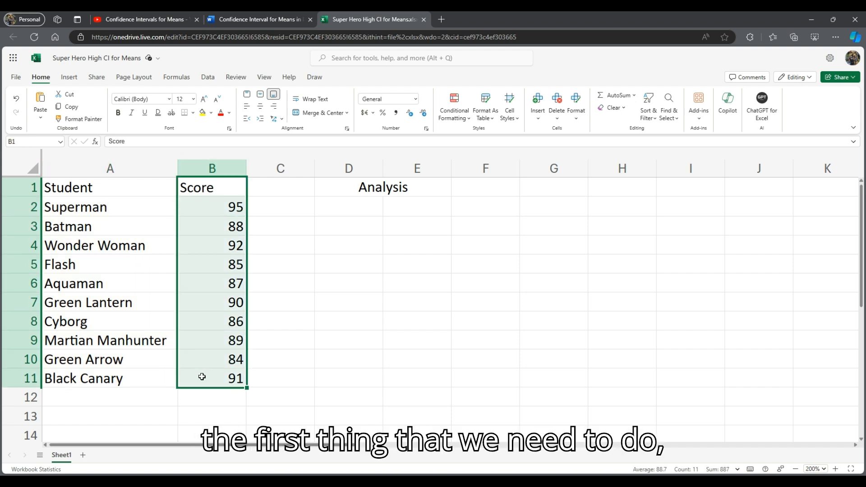
left_click_drag(211, 203, 216, 380)
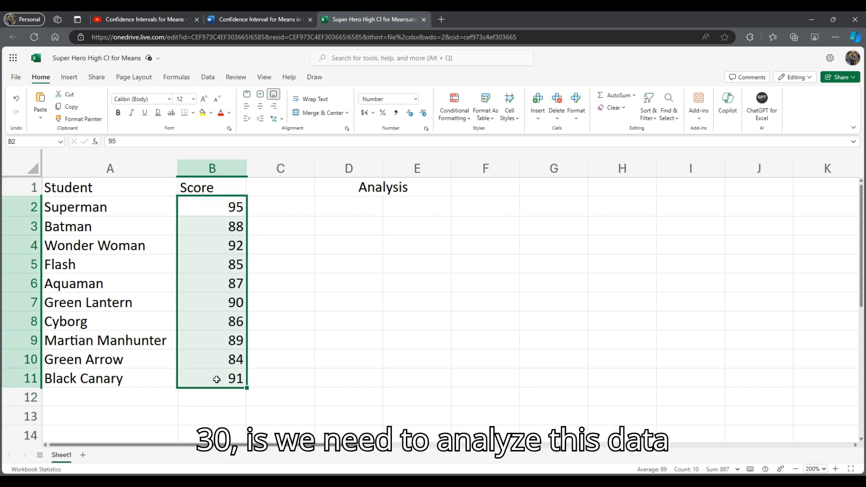
left_click(354, 188)
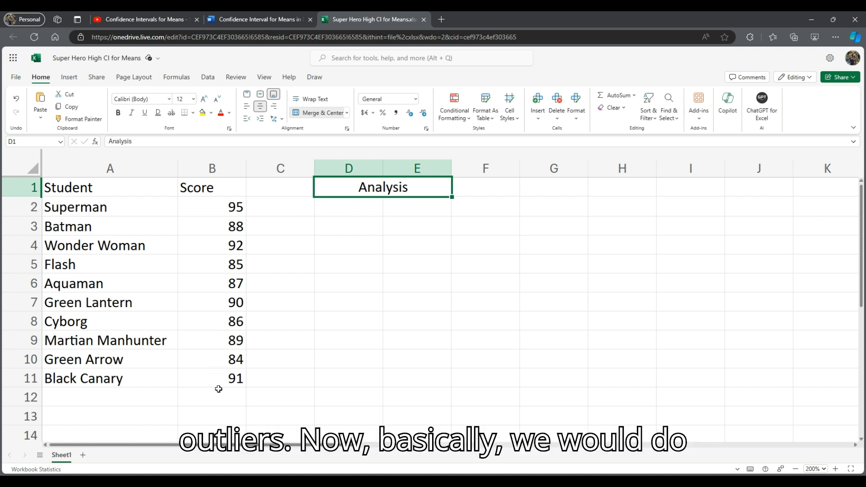
- Insert a histogram of the Score data in B1:B11
left_click(207, 190)
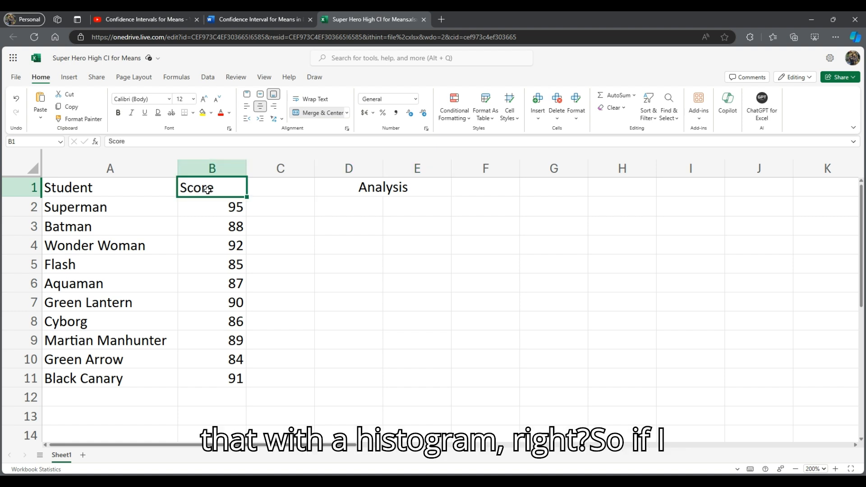
left_click_drag(208, 190, 210, 379)
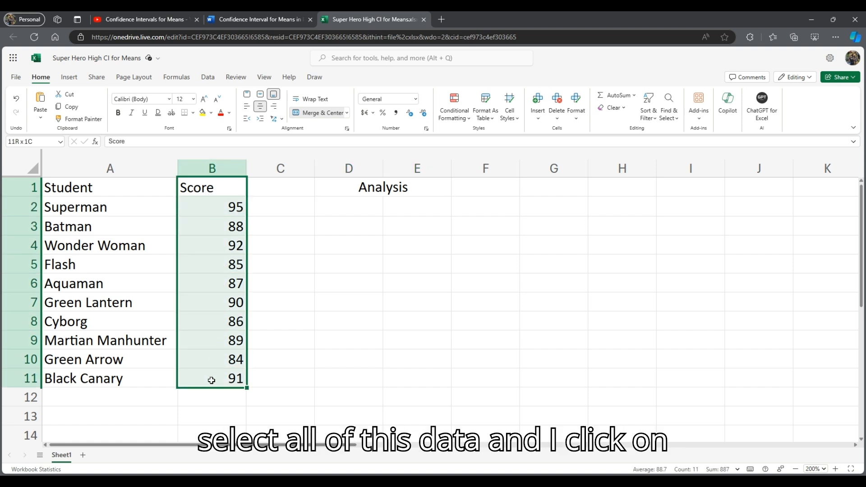
left_click(69, 77)
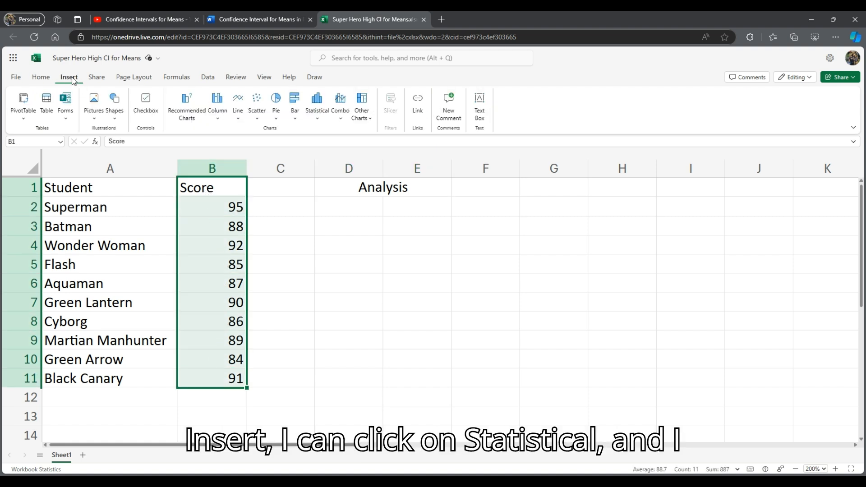
left_click(317, 108)
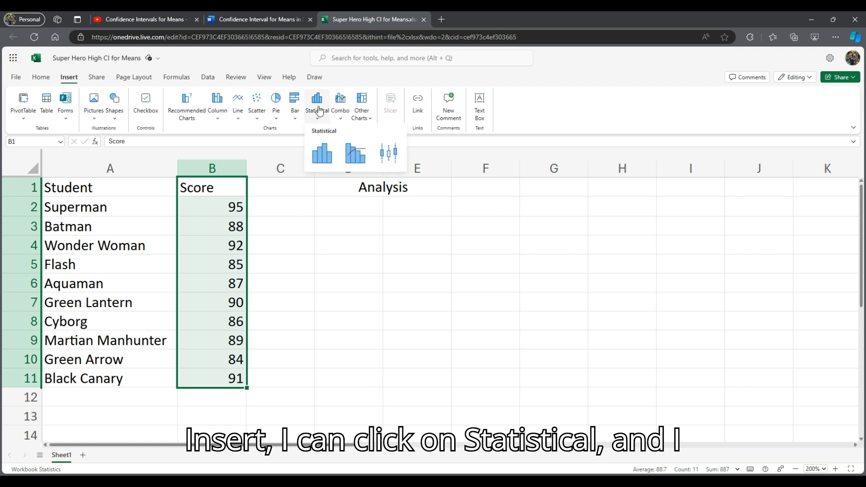
left_click(324, 158)
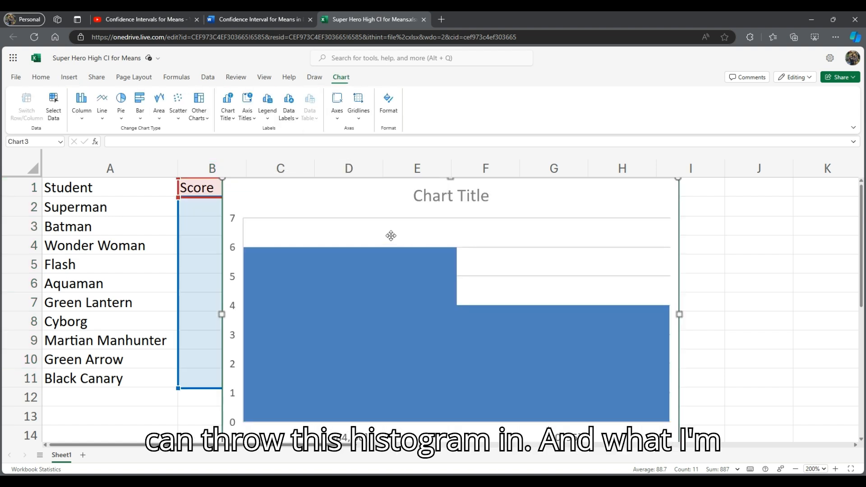
- Move the histogram beneath the Analysis heading and shrink it to span about columns D to H and rows 2 to 11
left_click_drag(235, 187, 331, 206)
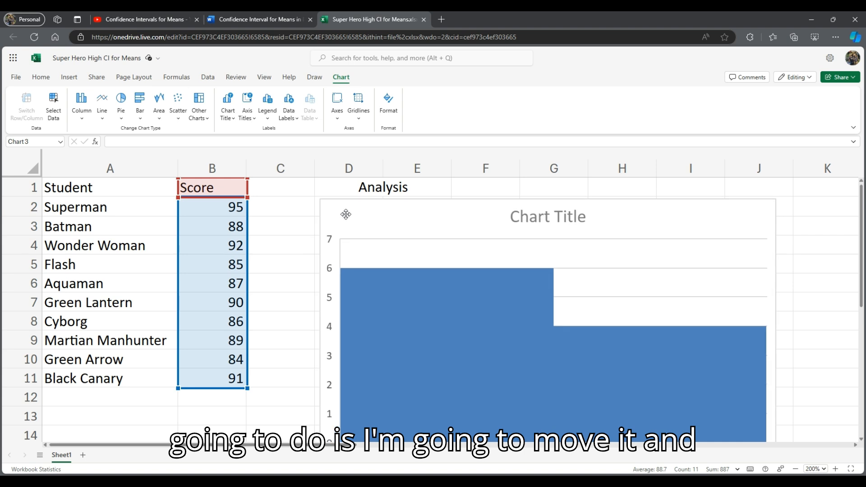
scroll(800, 392, "down", 3)
left_click_drag(774, 377, 619, 292)
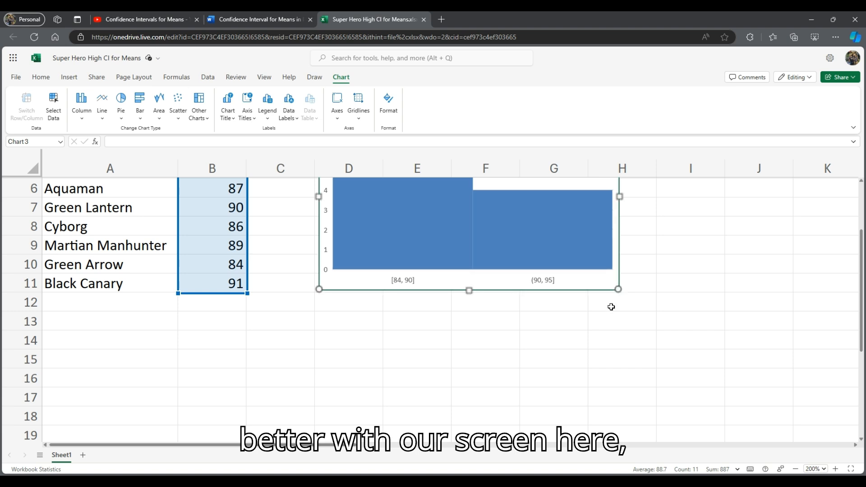
scroll(604, 311, "up", 3)
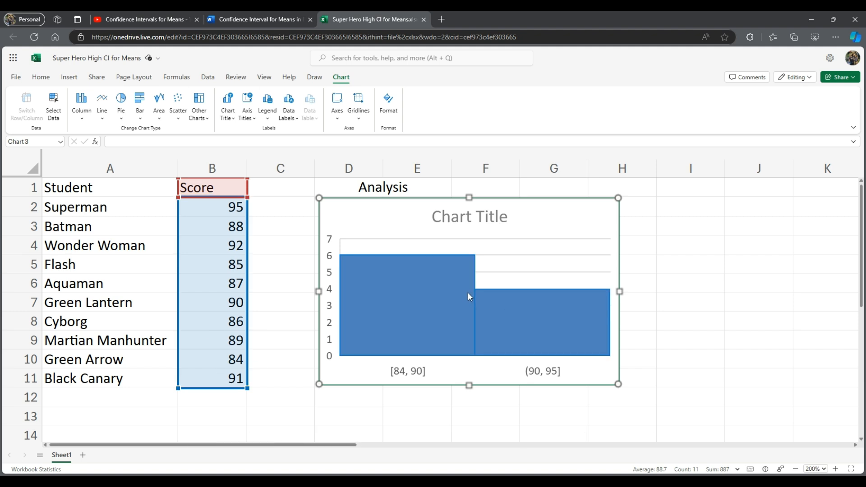
- Check the histogram's horizontal axis formatting options for a bin width setting, then close them
mouse_move(519, 318)
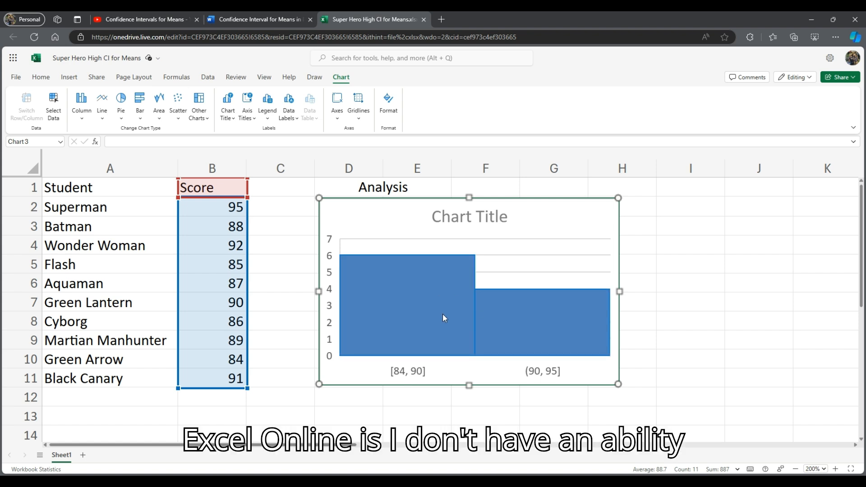
left_click(388, 372)
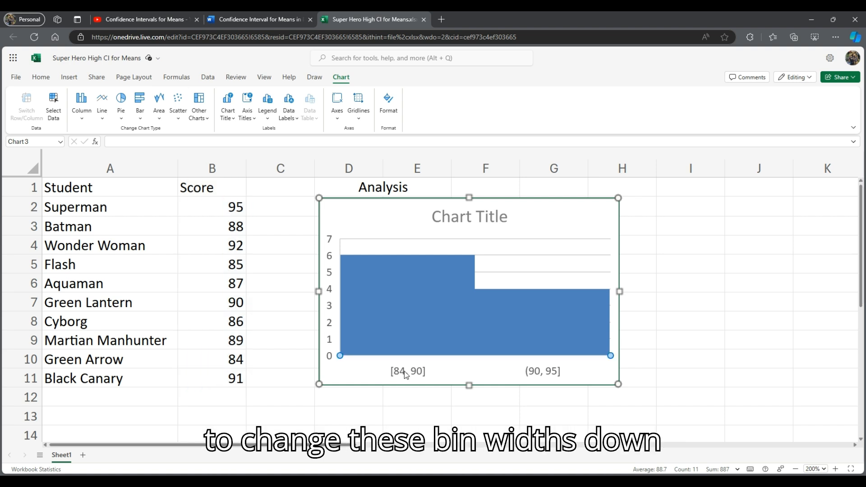
double_click(405, 373)
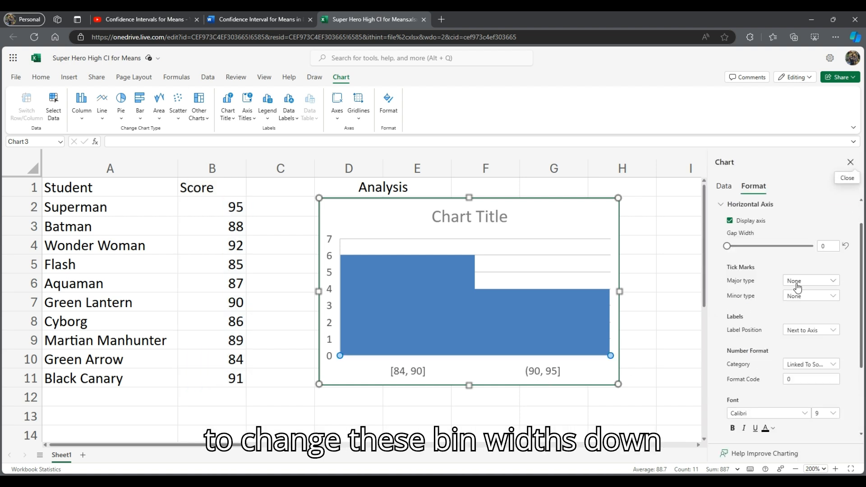
left_click(839, 167)
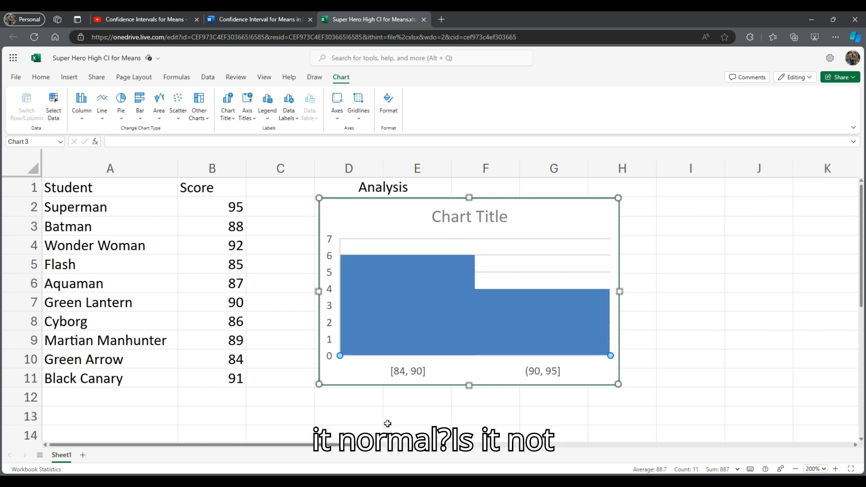
- Enter the label "mean" in cell I2, beside the histogram
left_click_drag(330, 450, 381, 454)
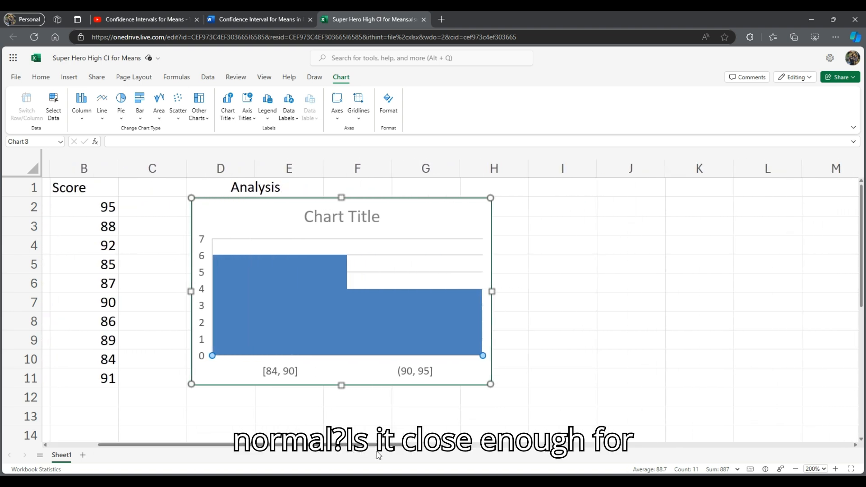
left_click(548, 207)
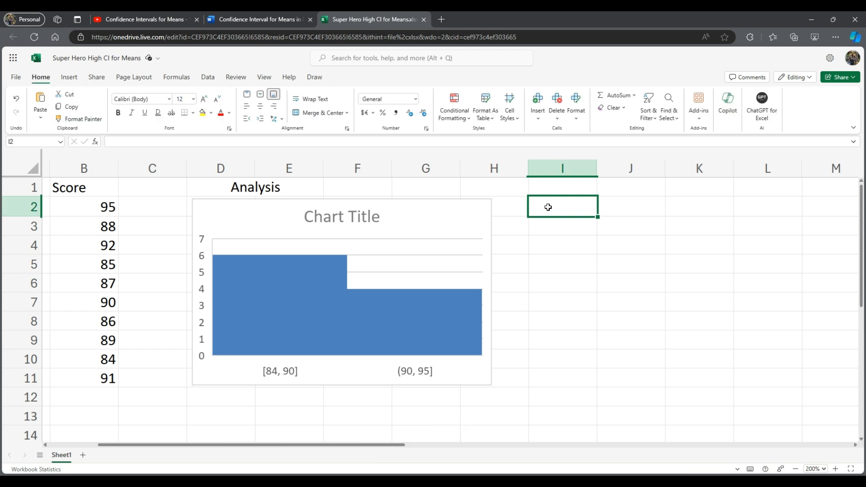
type("mean")
key("Tab")
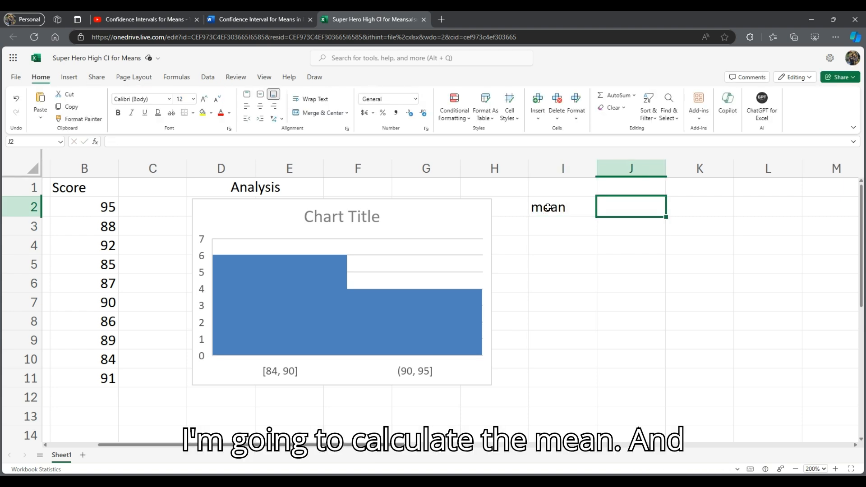
- Calculate the mean score in J2 with =AVERAGE(B2:B51) and dismiss the insert function notice
type("=")
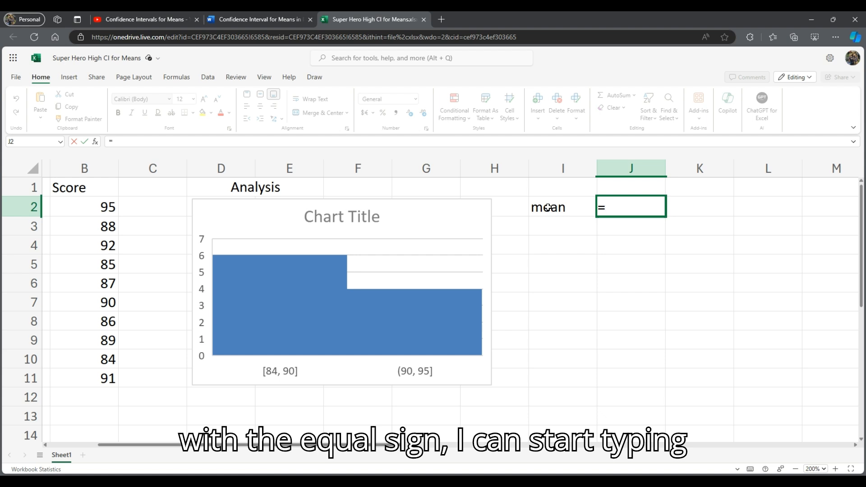
type("aver")
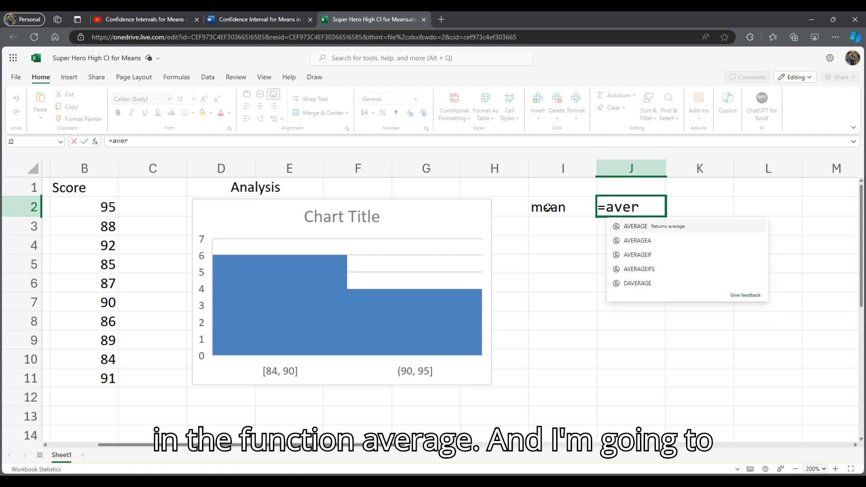
key("Tab")
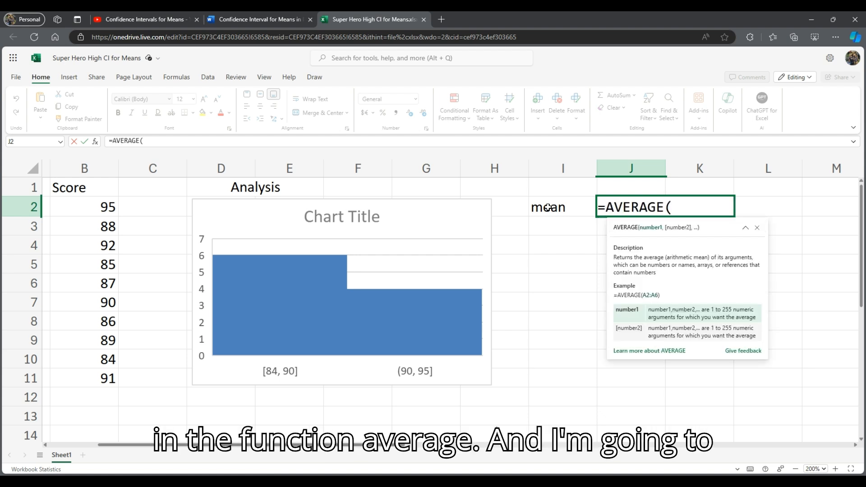
left_click(100, 207)
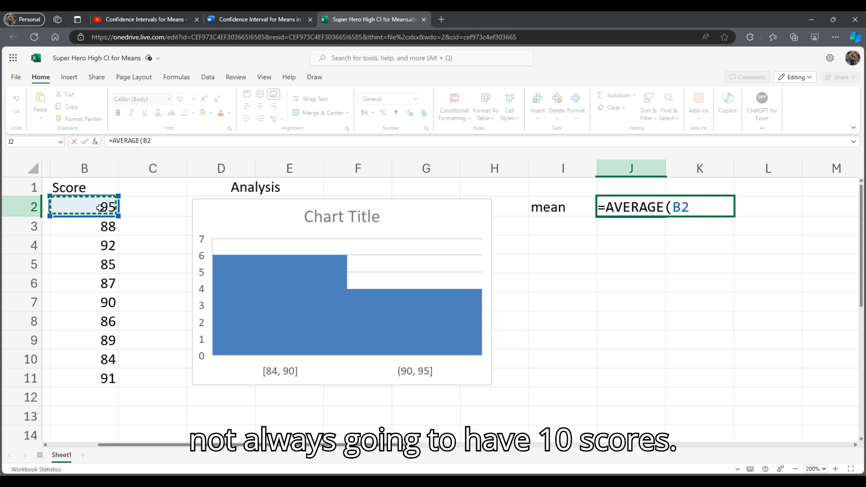
type(":B")
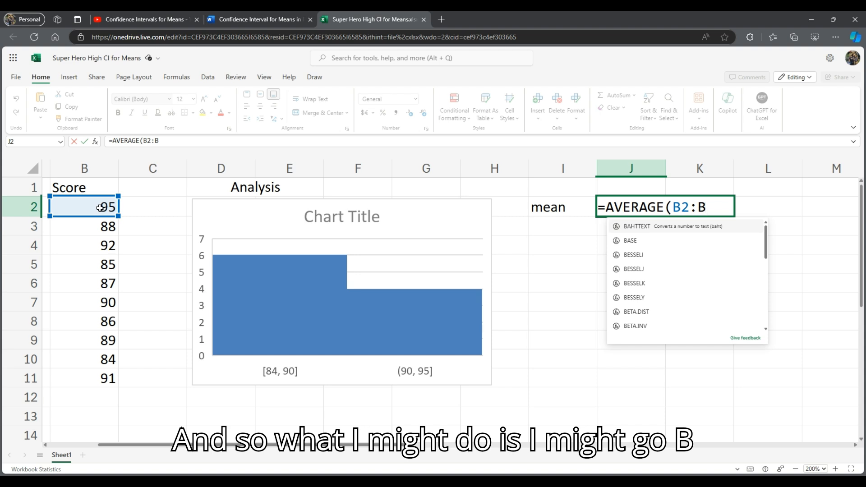
type("51")
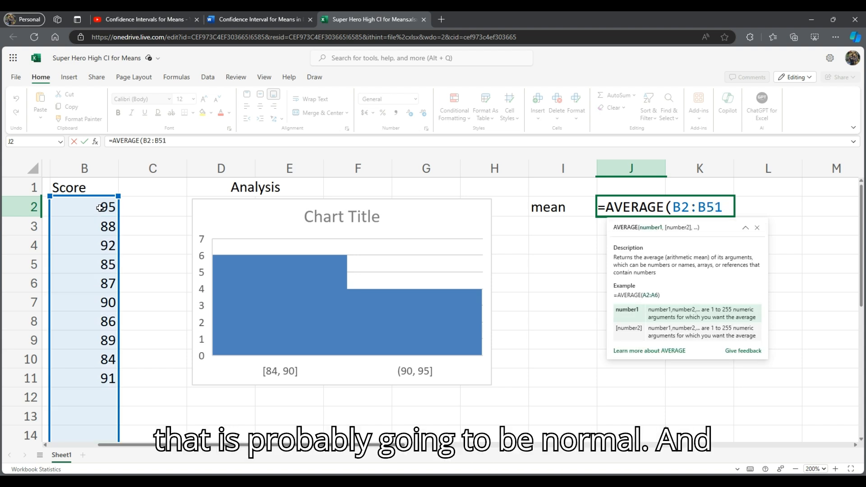
type(")")
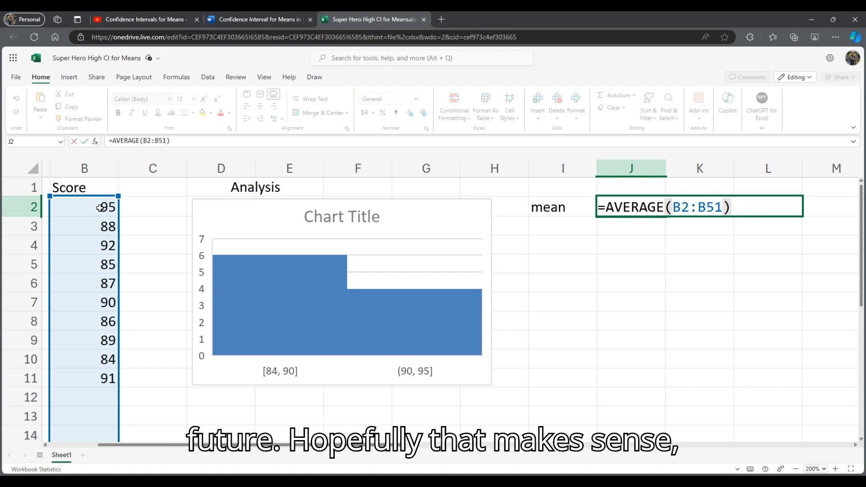
key("Return")
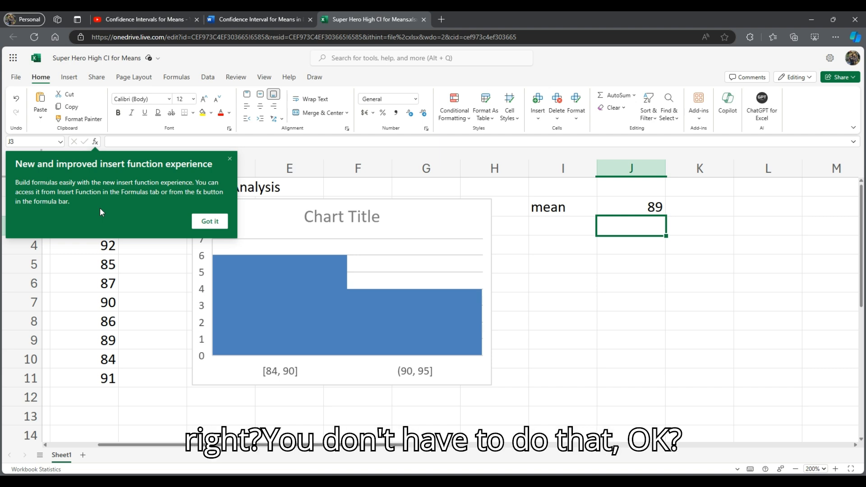
left_click(209, 221)
- Label cell I3 "median" and calculate the median score in J3 with =MEDIAN(B2:B51)
left_click(572, 218)
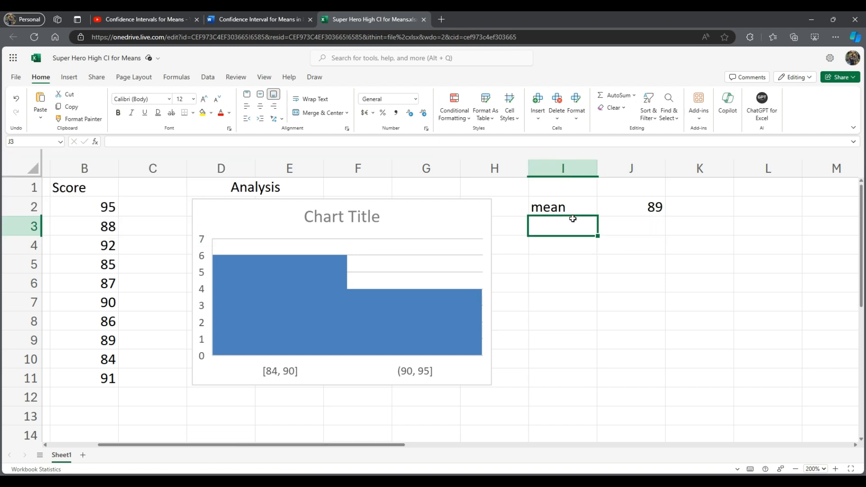
type("median")
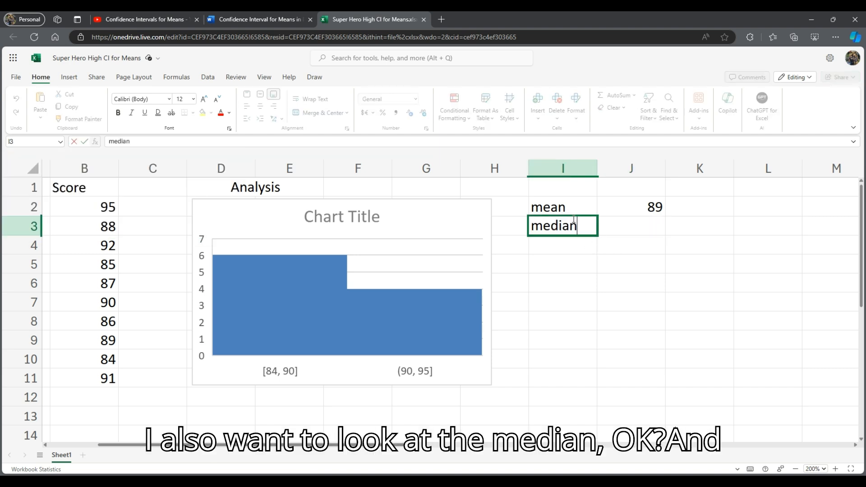
key("Tab")
type("=medi")
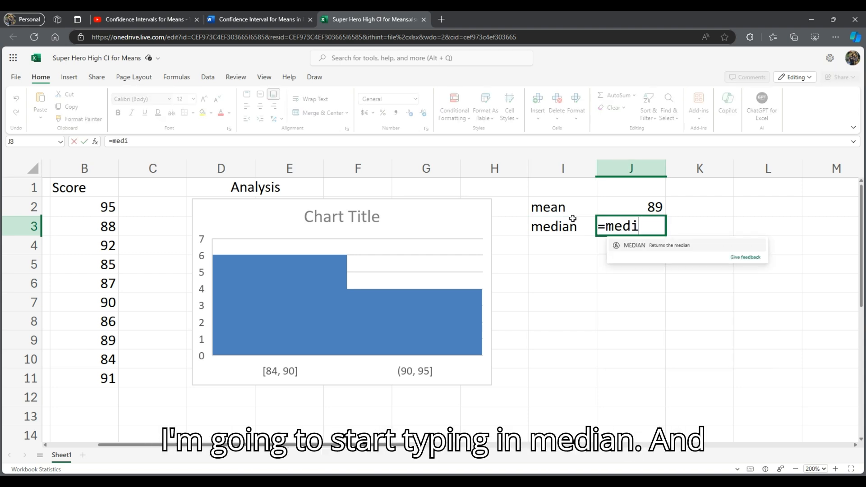
key("Tab")
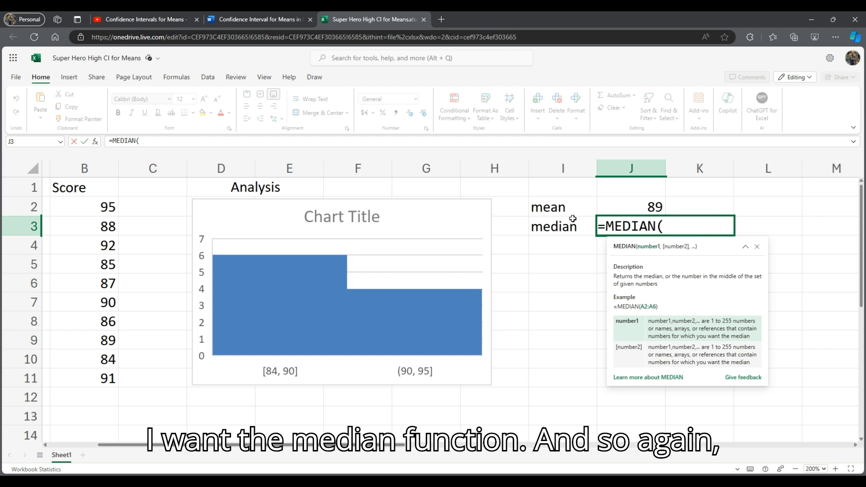
type("B2")
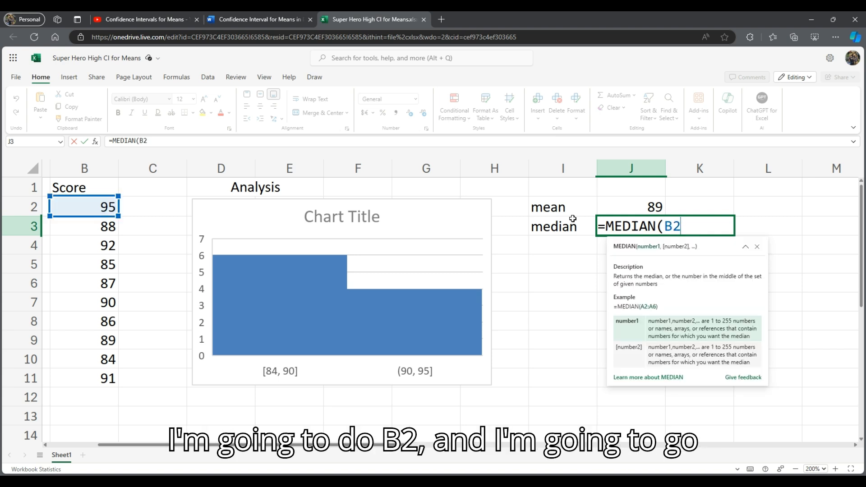
type(":B51")
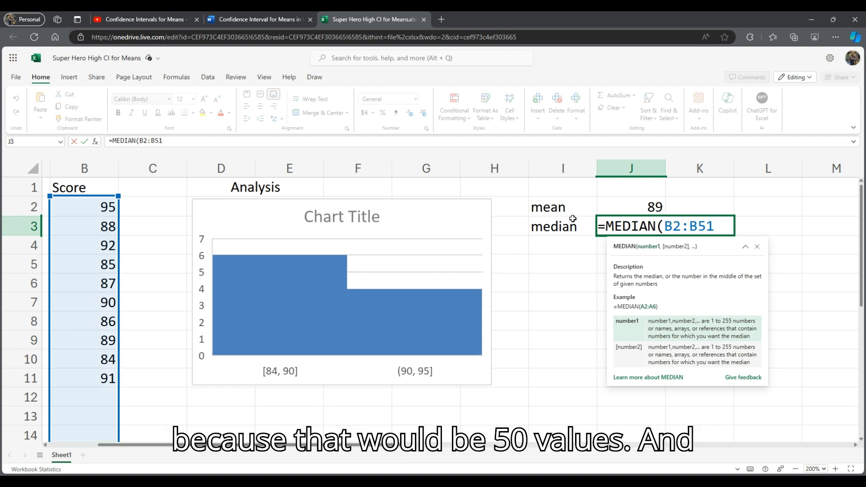
type(")")
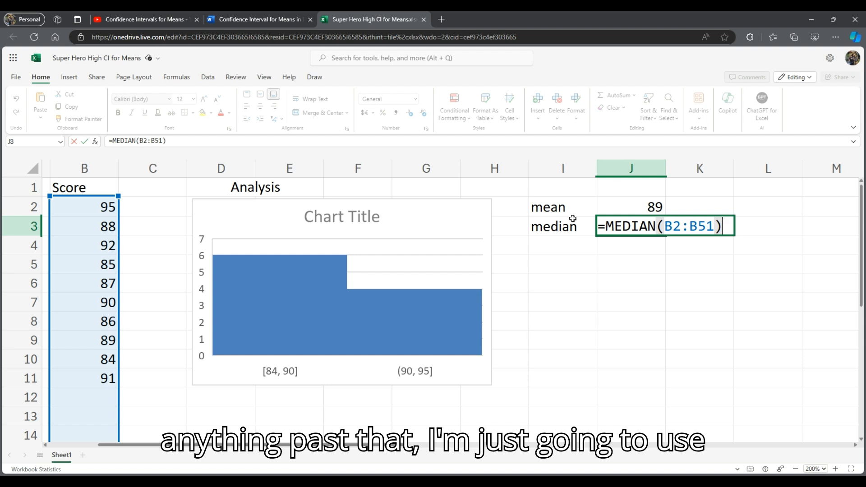
key("Return")
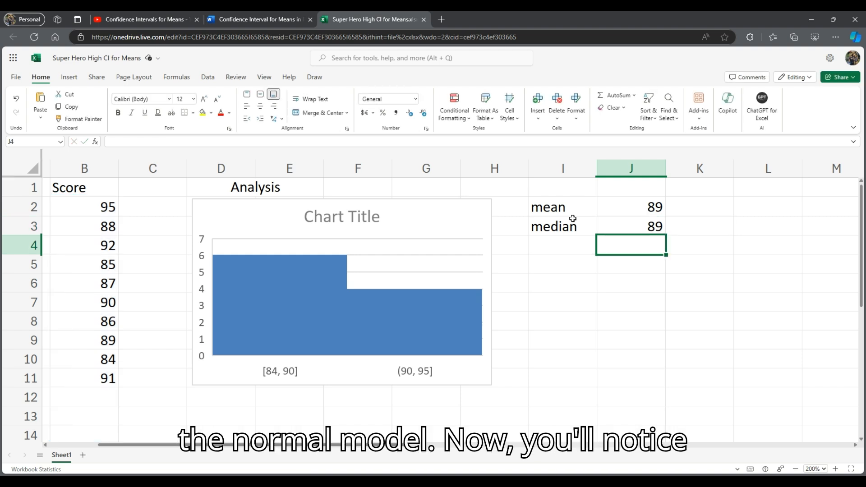
key("Left")
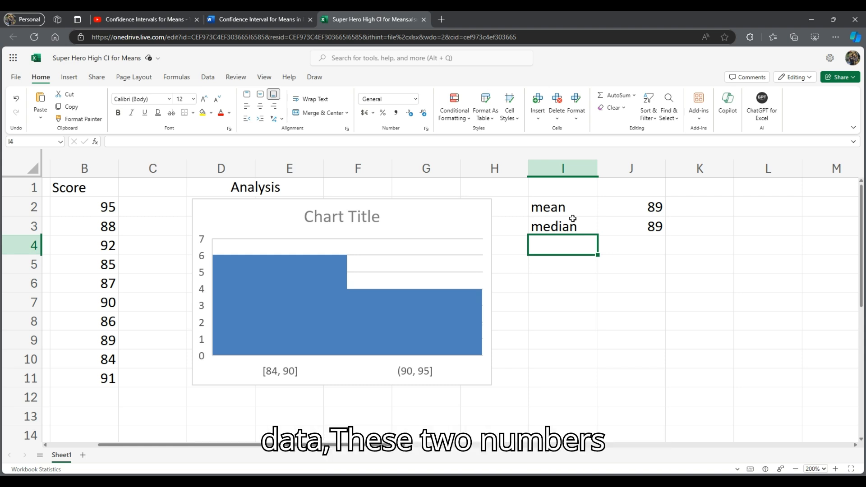
left_click_drag(619, 206, 615, 224)
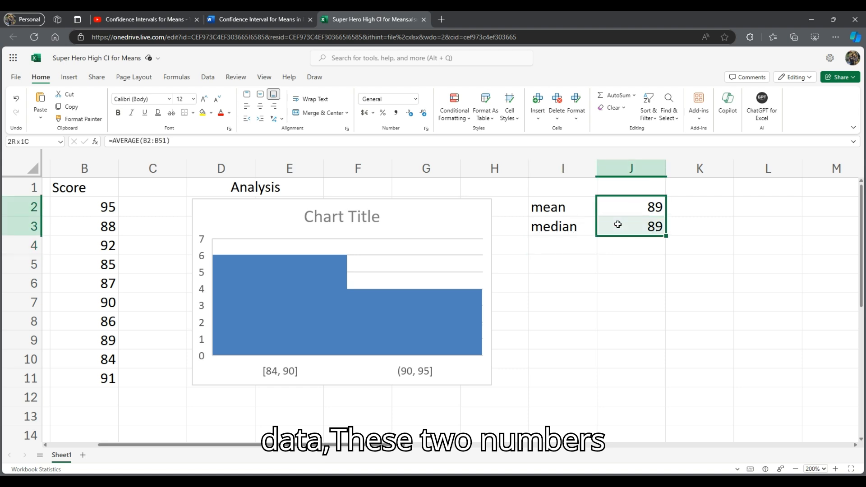
left_click(570, 244)
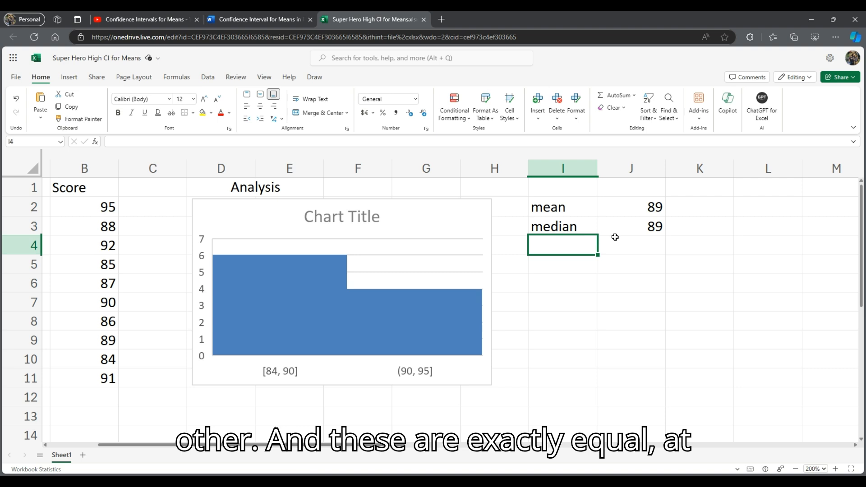
left_click_drag(644, 207, 632, 224)
- Label cell I4 "skew" and calculate the skewness of the scores in J4 with =SKEW(B2:B51)
left_click(567, 251)
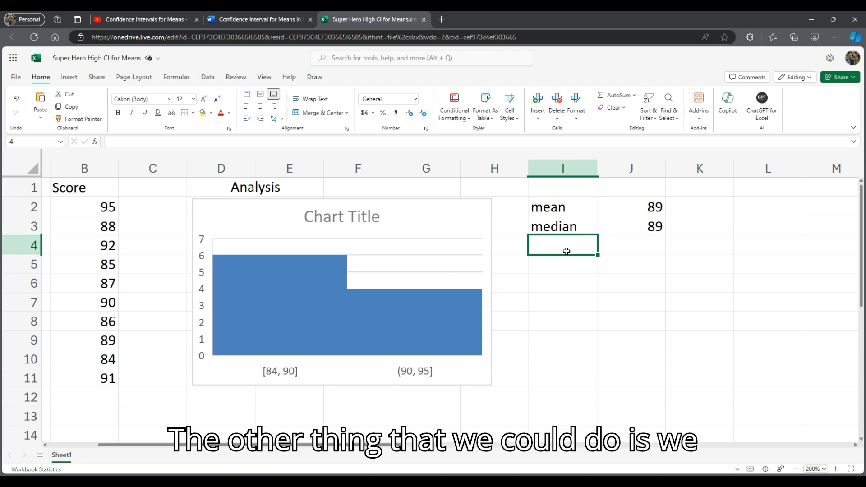
type("skew")
key("Tab")
type("=")
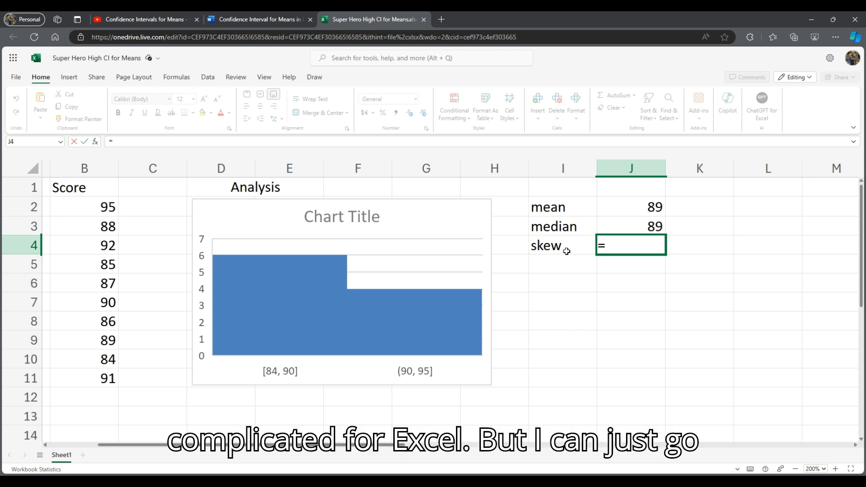
type("skew")
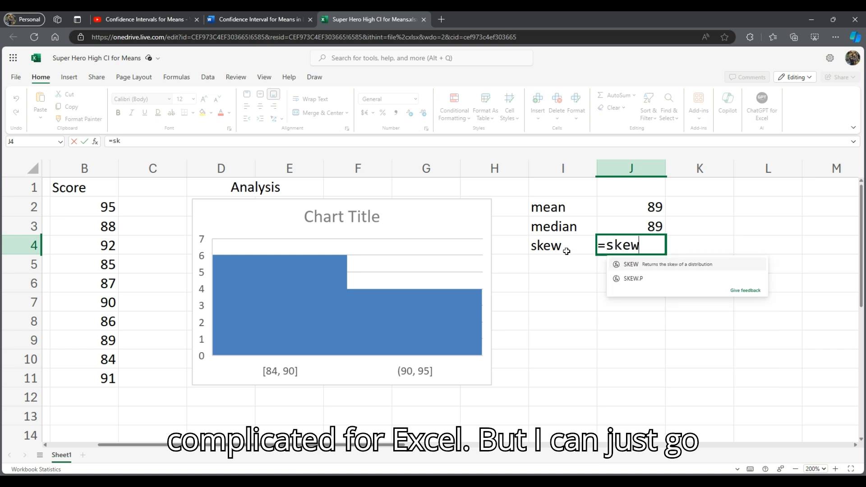
key("Tab")
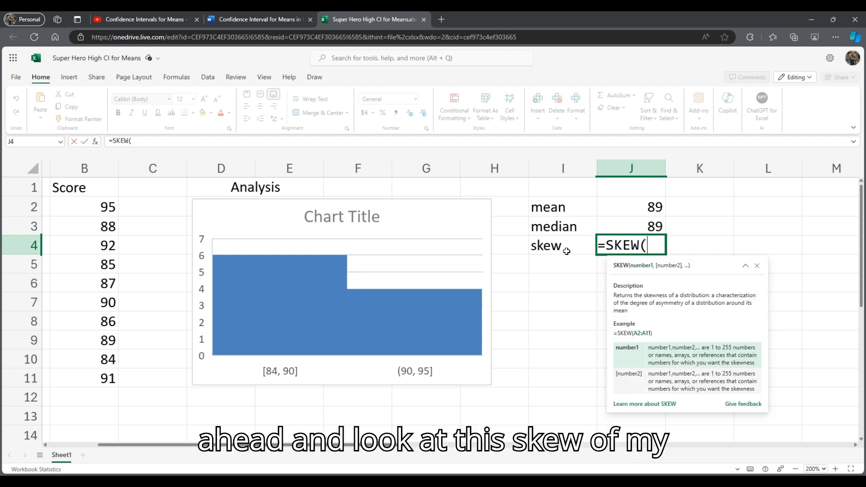
type("b")
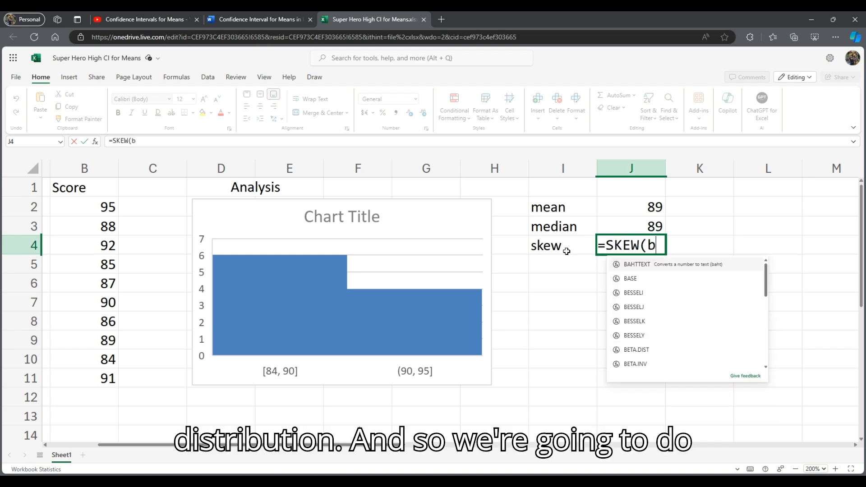
key("BackSpace")
type("B")
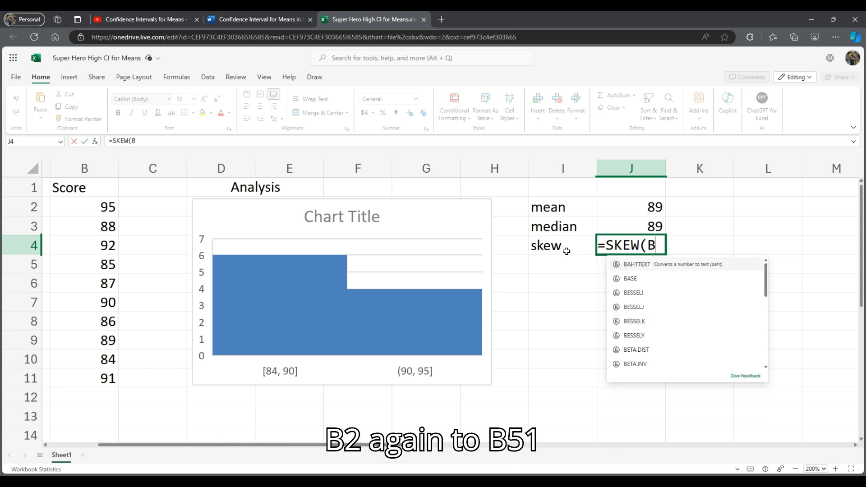
type("2:B51)")
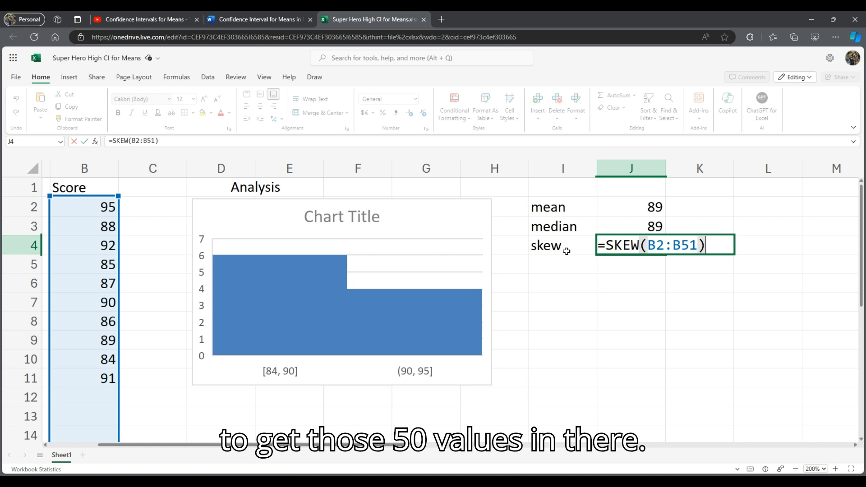
key("Return")
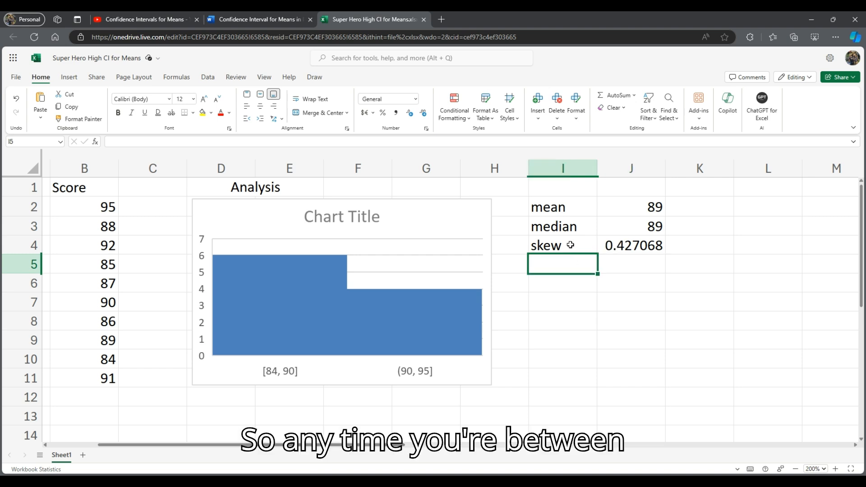
- Enter the acceptable skewness limits beneath the skew row, -0.5 in I5 and +0.5 in J5
left_click_drag(571, 245, 615, 249)
left_click(577, 265)
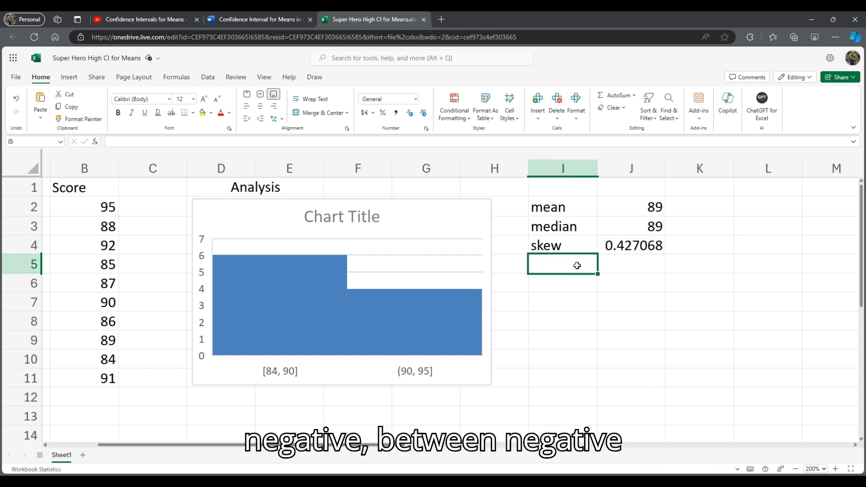
type("-0.5")
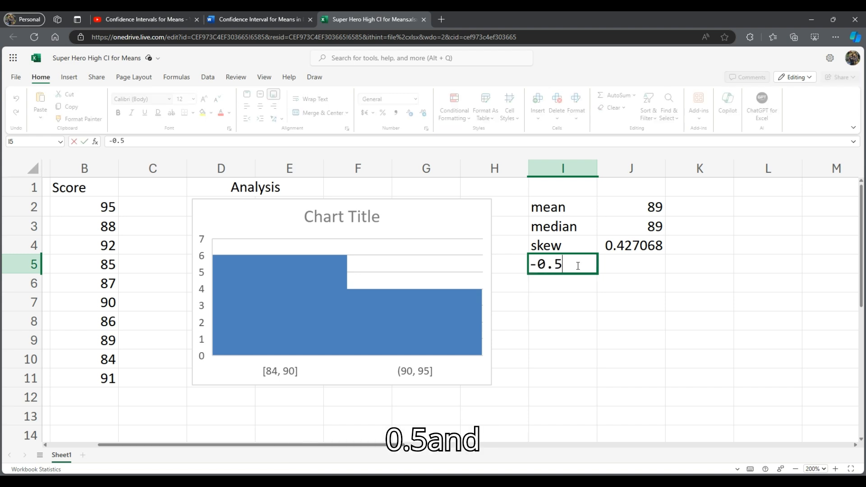
key("Tab")
type("+")
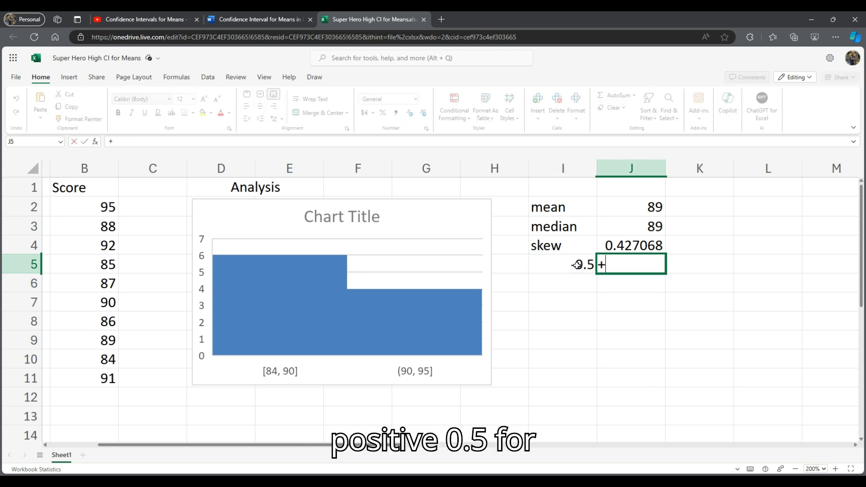
type("0.5")
key("Return")
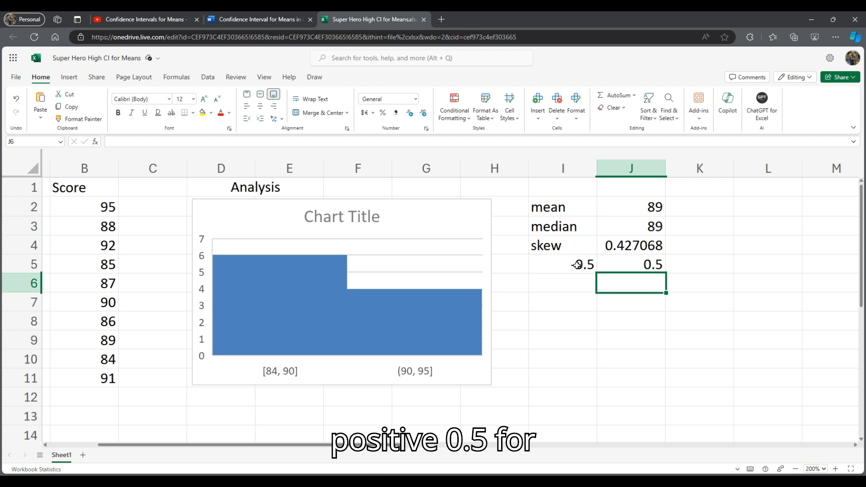
left_click_drag(559, 266, 634, 267)
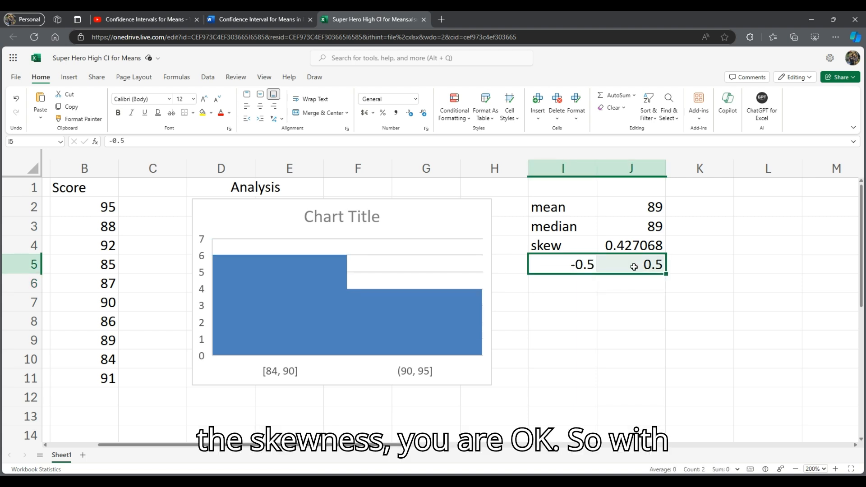
left_click_drag(629, 207, 627, 222)
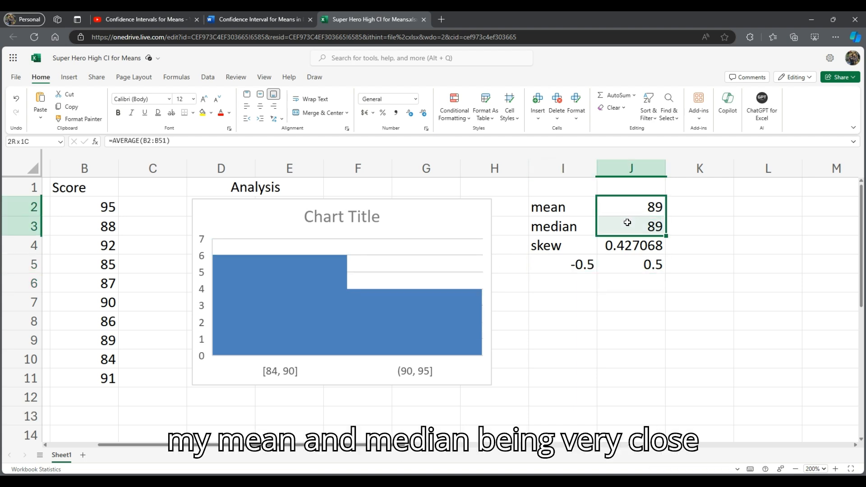
left_click_drag(547, 248, 628, 263)
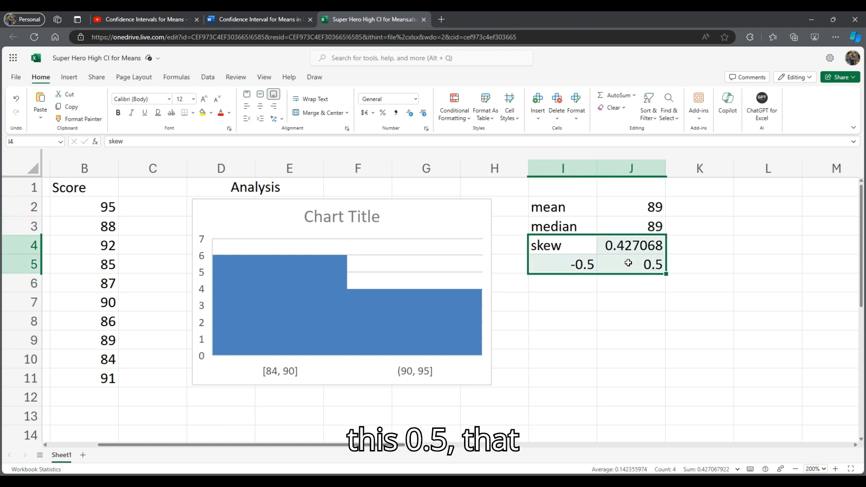
- Enter a ":)" smiley in cell I6, beneath the skewness limits
left_click(576, 289)
type(":")
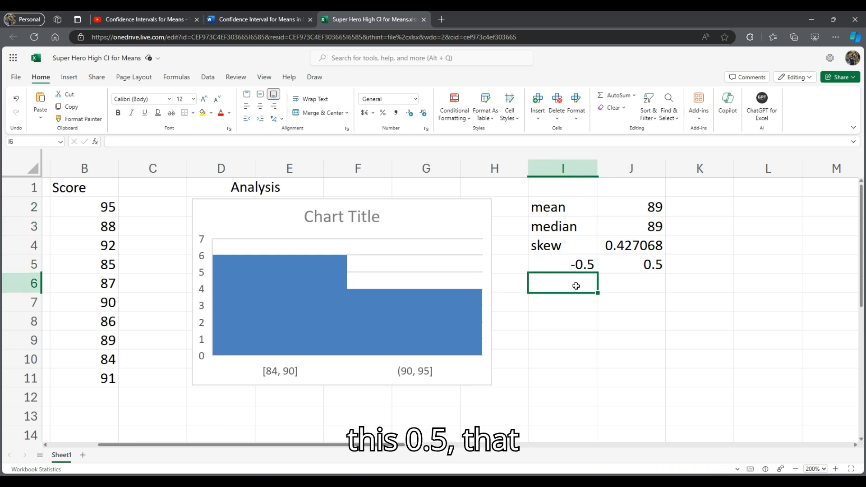
type(")")
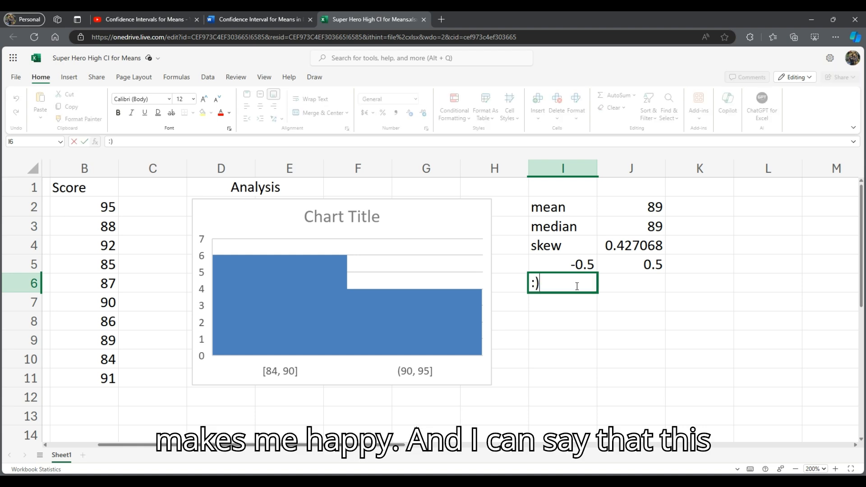
key("Return")
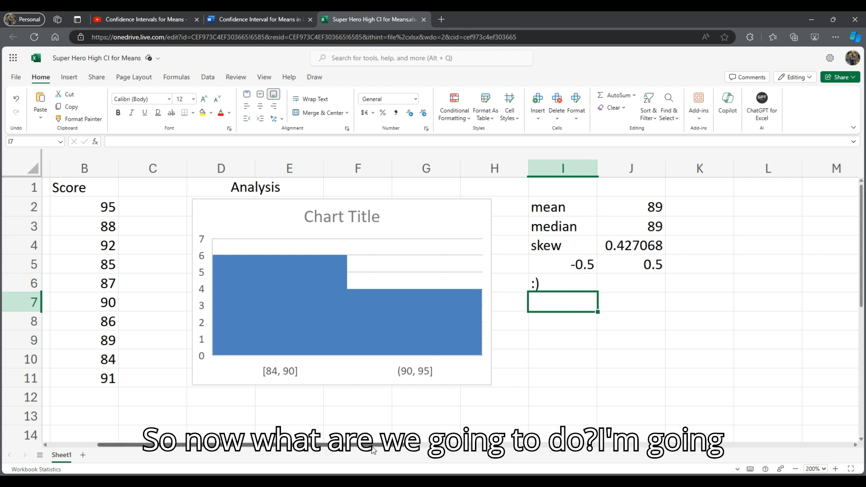
- Enter the heading "Confidence Interval" in cell L1, to the right of the summary statistics
left_click_drag(373, 449, 505, 459)
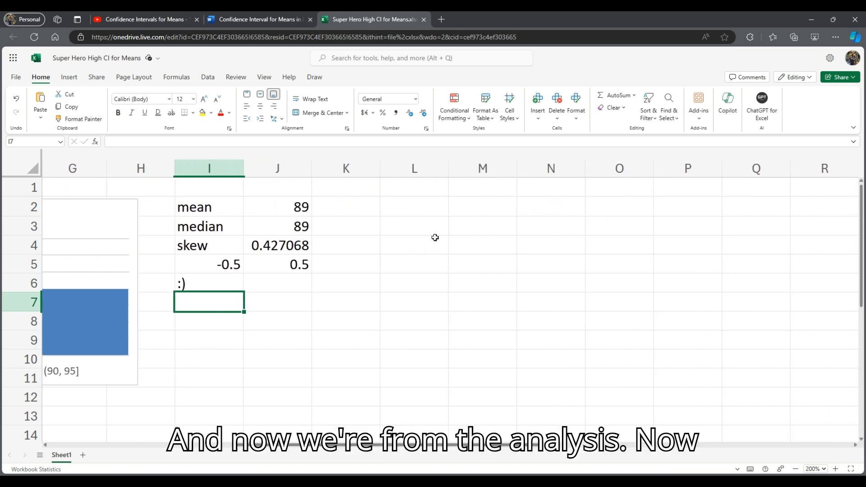
left_click_drag(415, 184, 436, 194)
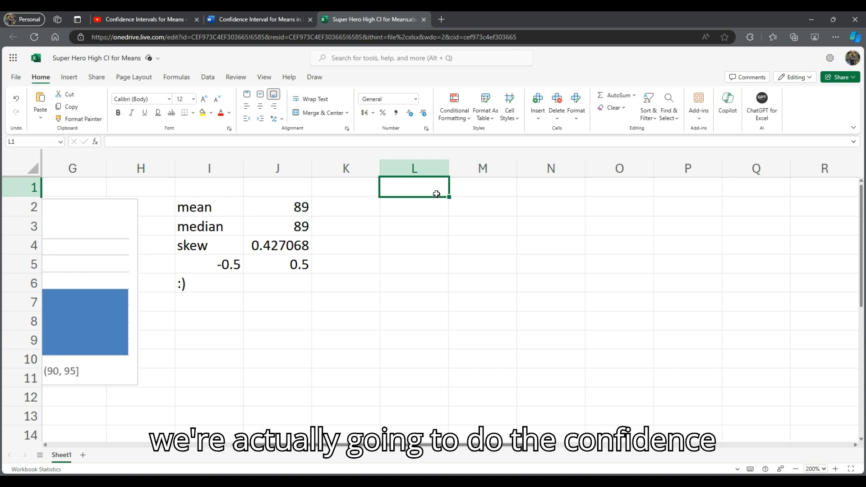
type("Confi")
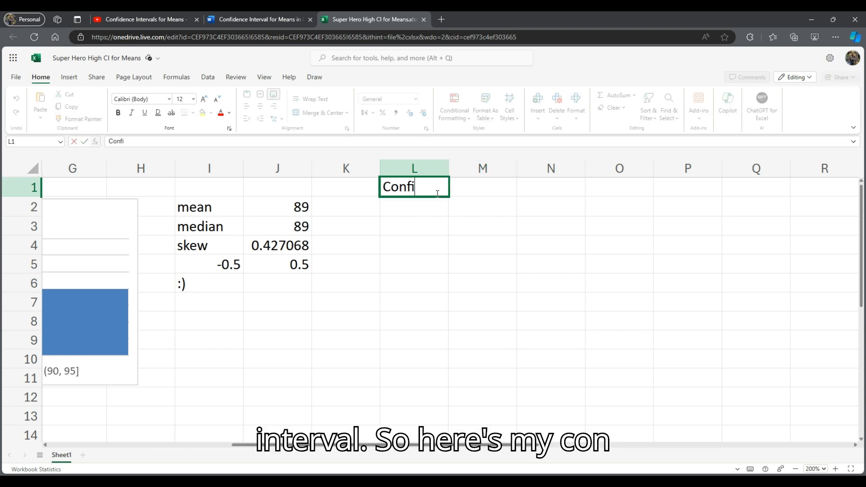
type("dence ")
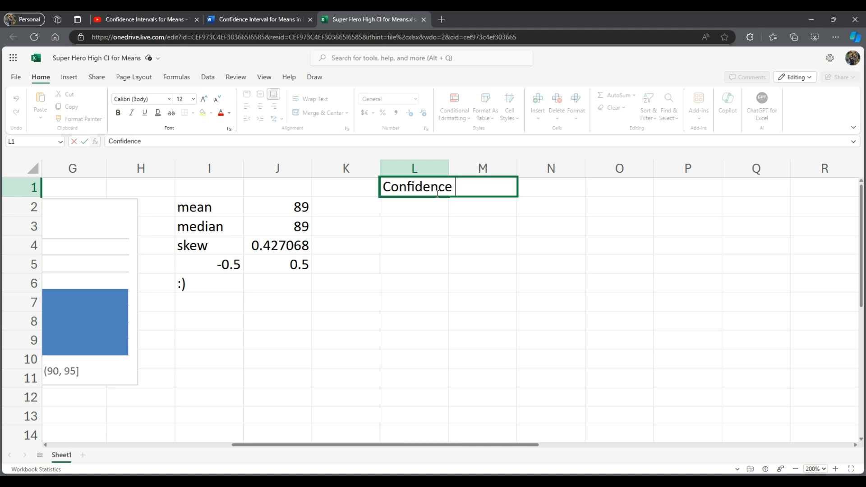
type("Interval")
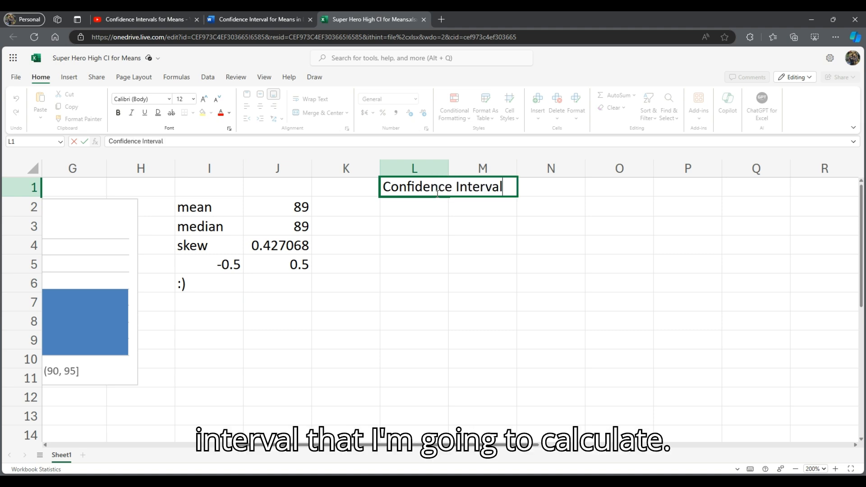
key("Return")
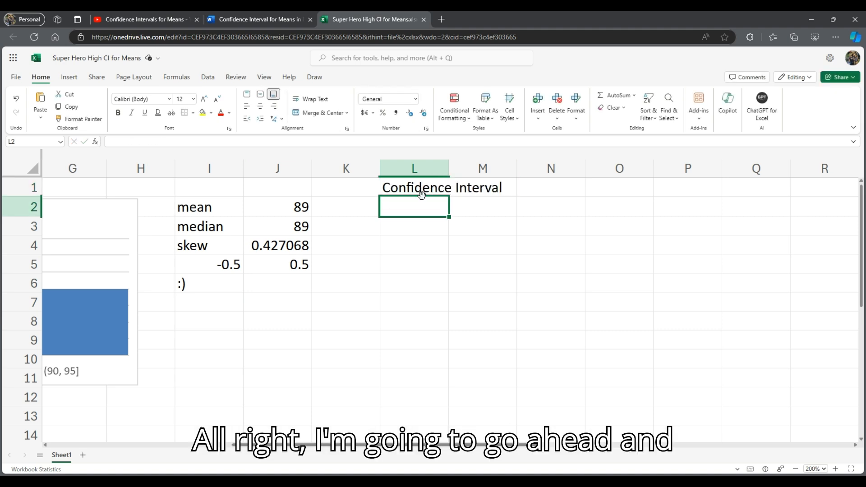
- Merge and center the Confidence Interval heading across L1:M1 and add a "mean" row beneath it, with M2 referencing J2
left_click_drag(413, 190, 471, 188)
left_click(311, 113)
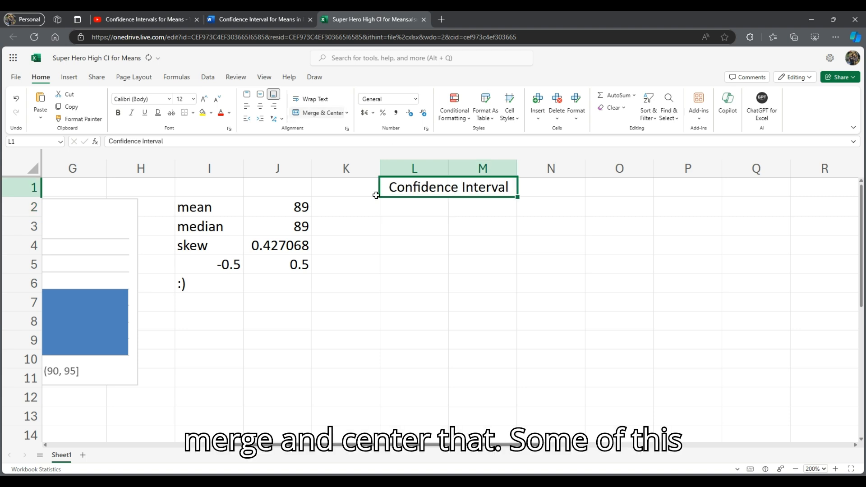
left_click(414, 212)
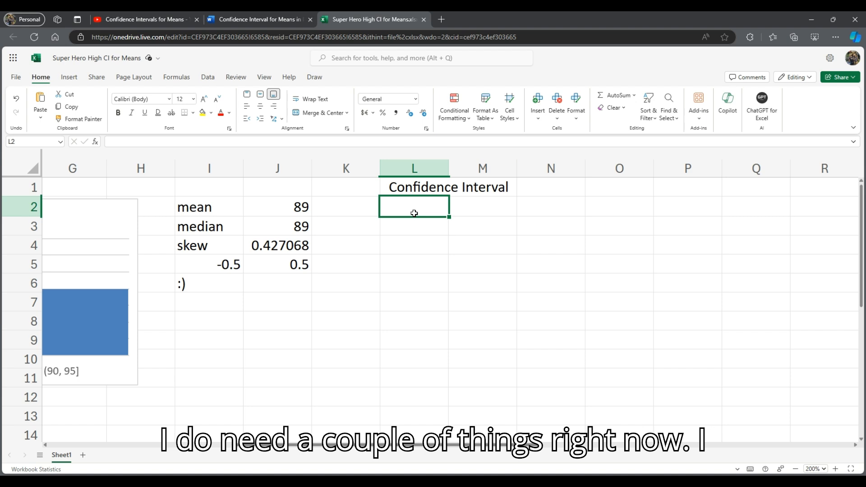
type("mean")
key("Tab")
type("=")
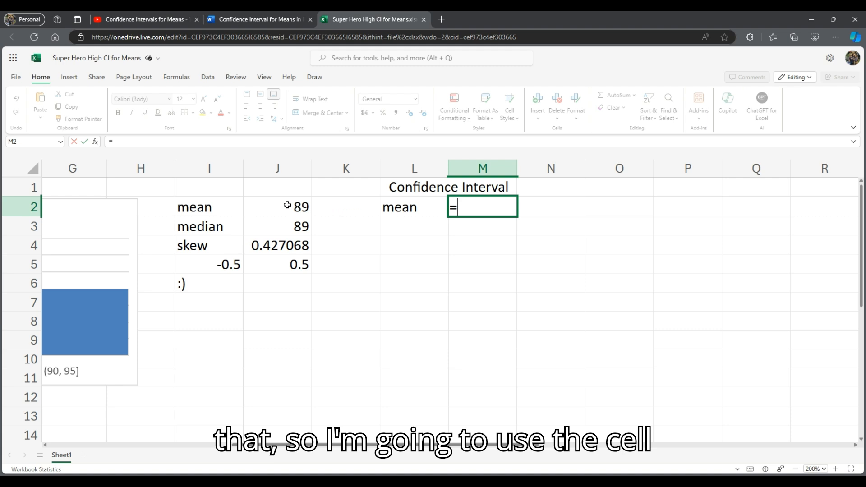
left_click(287, 205)
key("Return")
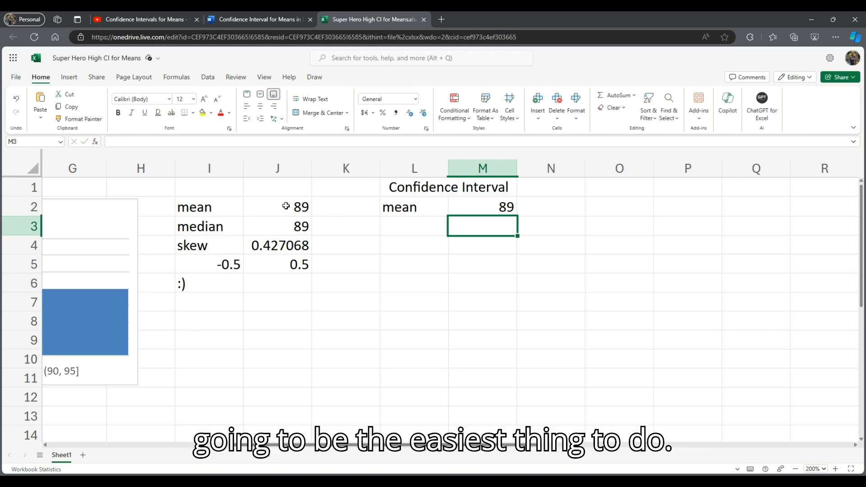
- Label cell L3 "st dev" and calculate the sample standard deviation of the scores in M3 with =STDEV.S(B2:B51)
key("Left")
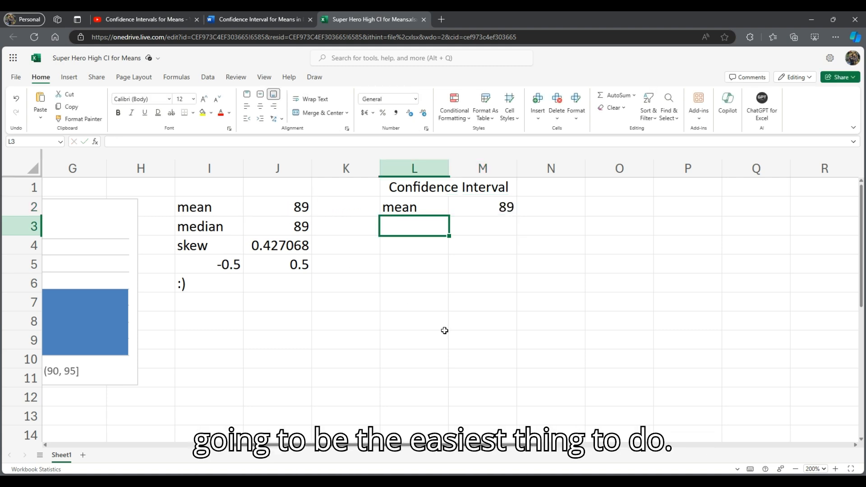
type("st dev")
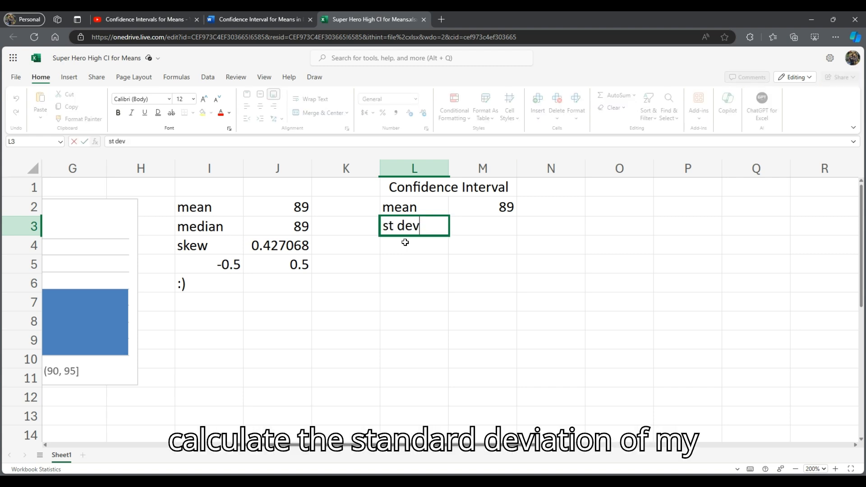
key("Tab")
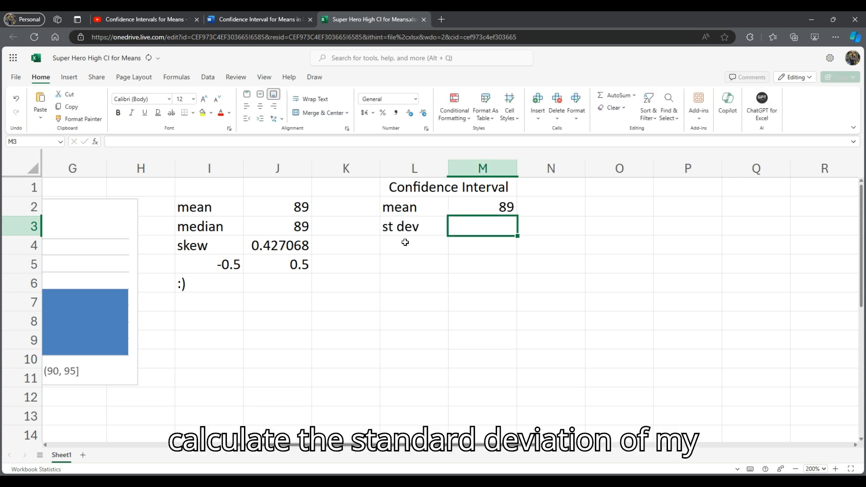
type("=stde")
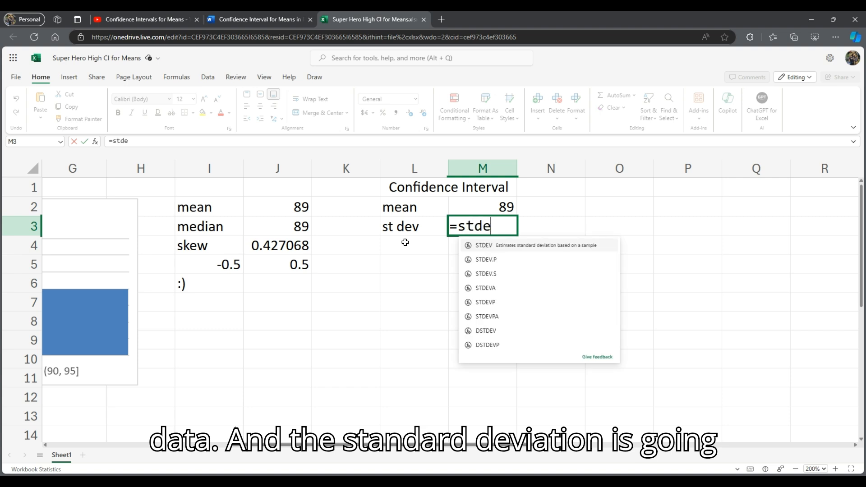
key("Down")
key("Down")
key("Tab")
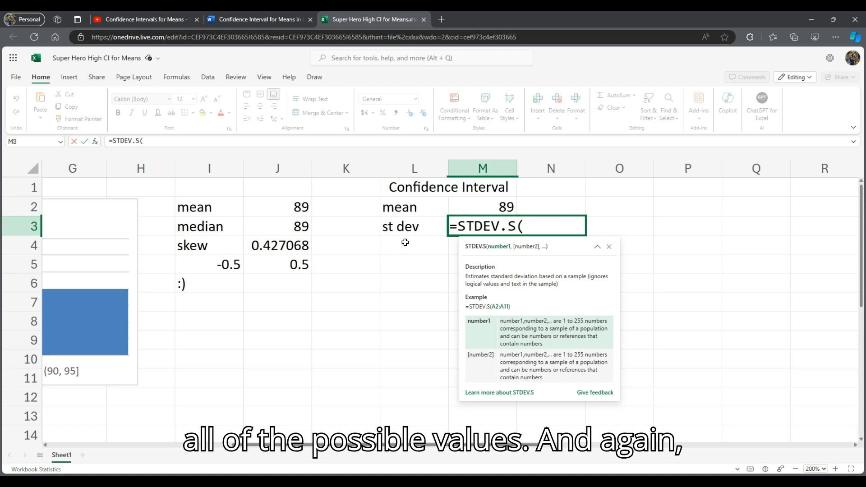
type("B2:B")
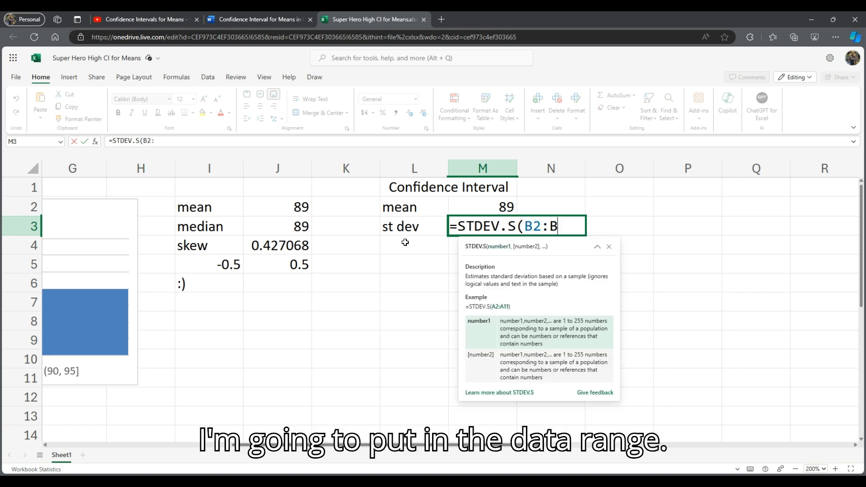
type("51)")
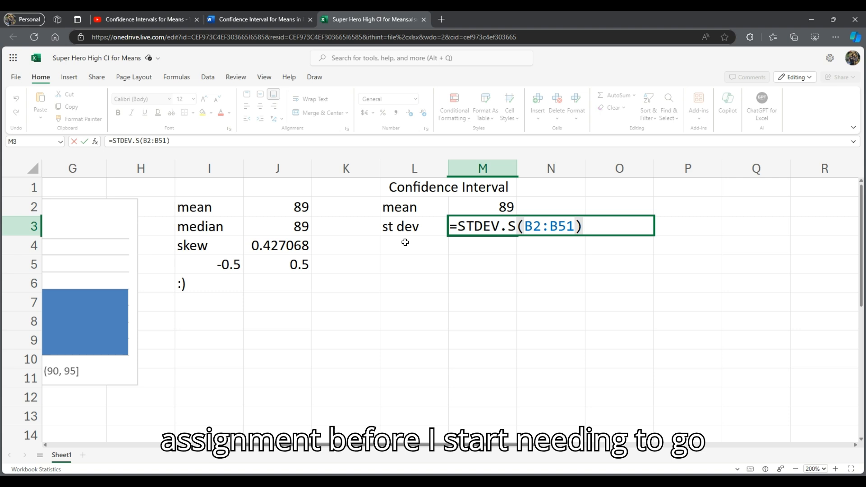
key("Return")
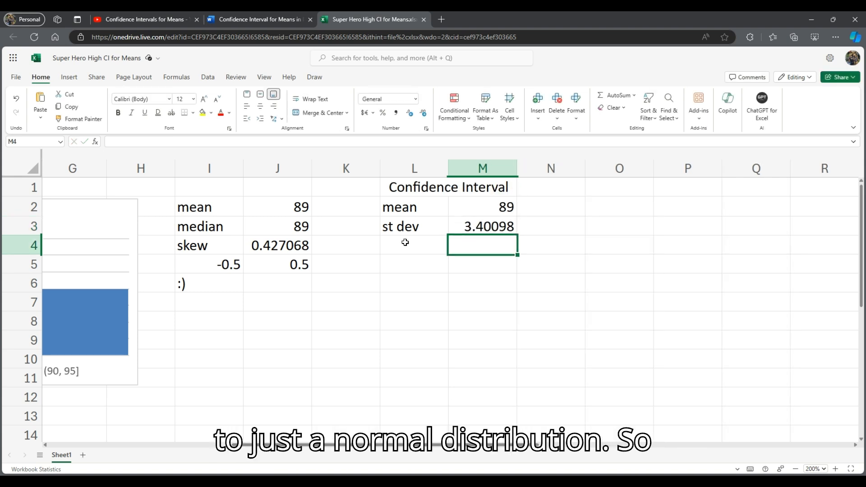
- Add a "sample size" row in L4 with =COUNT(B2:B51) in M4, and widen column L to fit the label
left_click(405, 242)
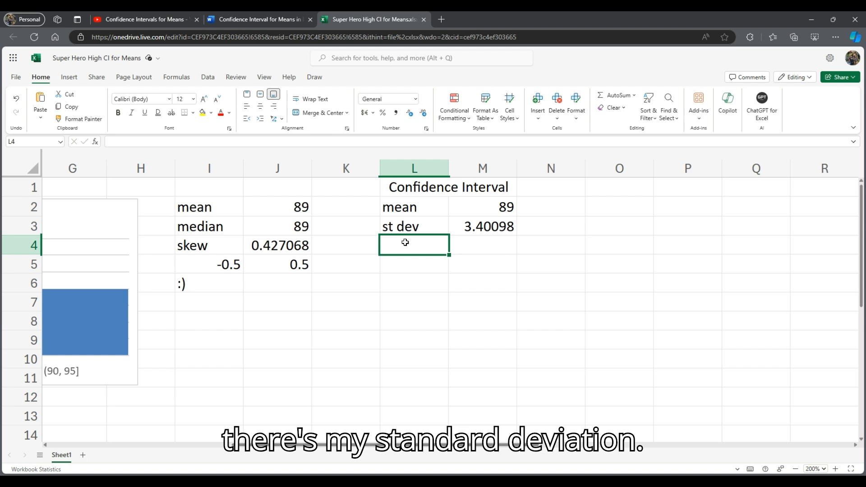
type("sample size")
key("Tab")
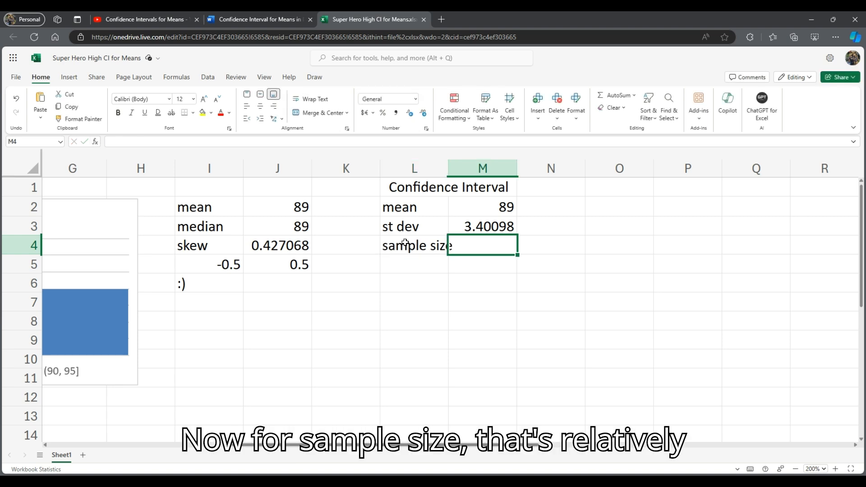
type("co")
key("BackSpace")
key("BackSpace")
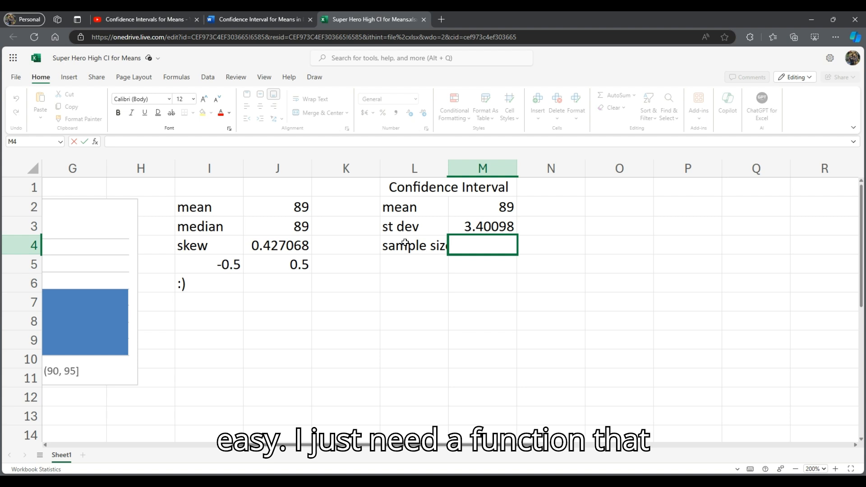
type("=coun")
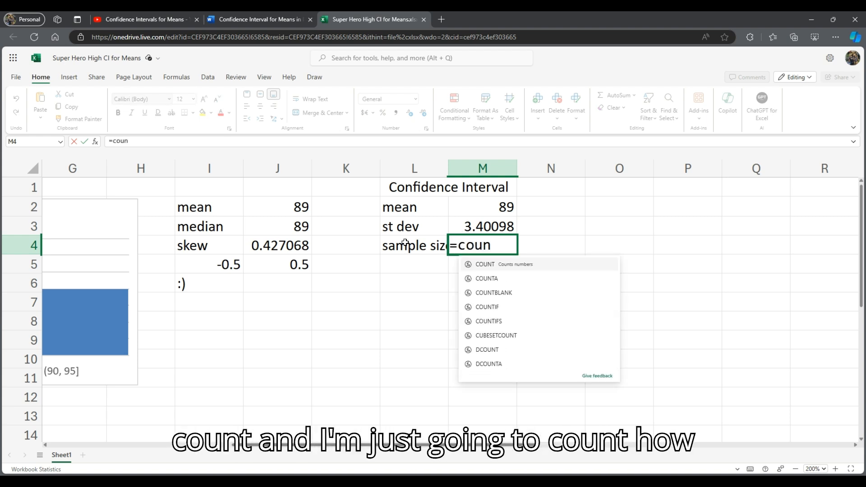
key("Tab")
type("B")
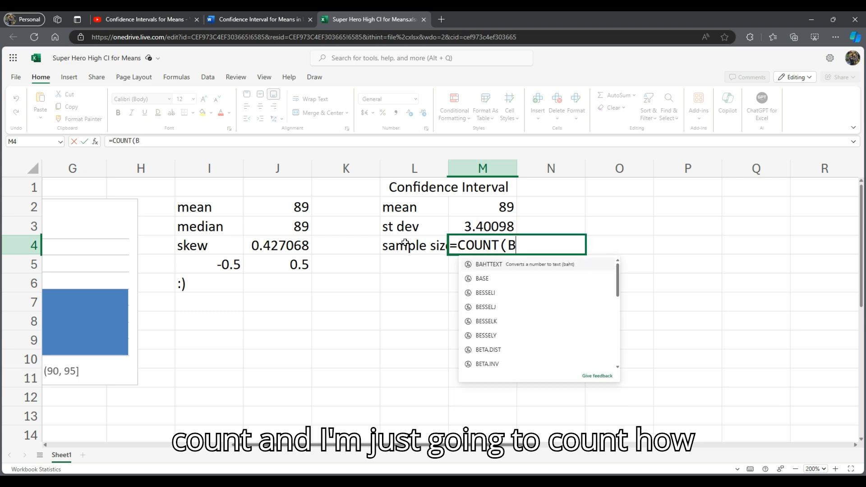
type("2:B51)")
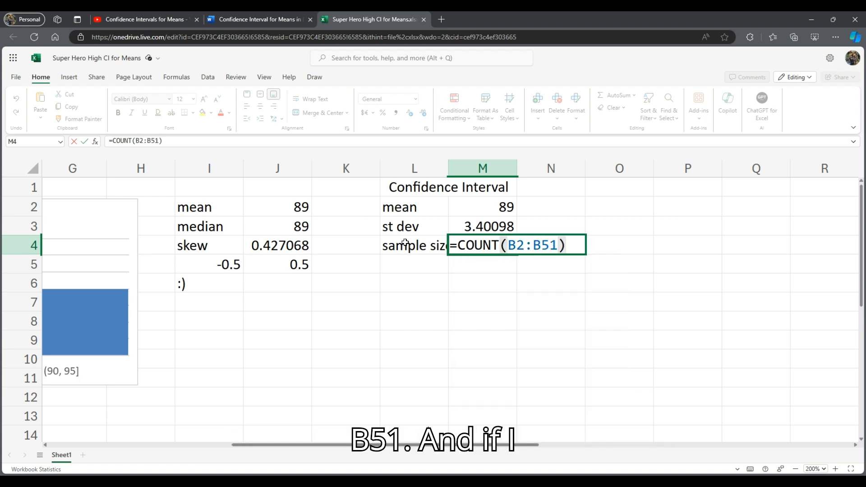
key("Return")
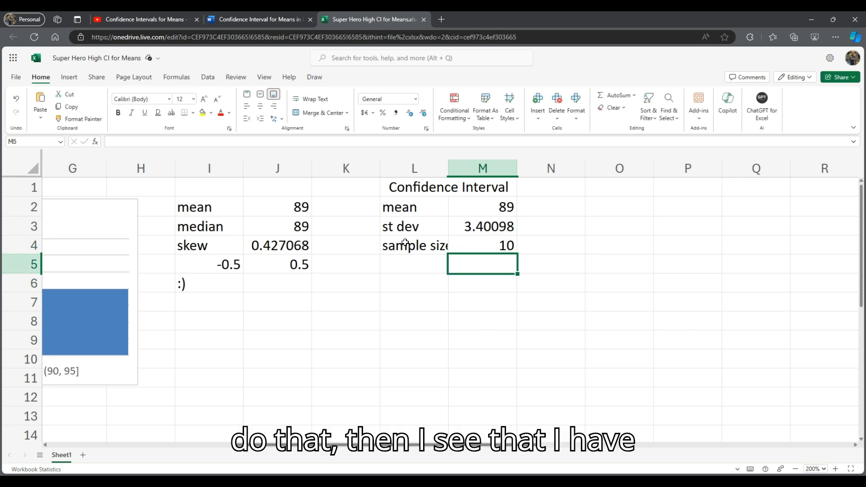
left_click_drag(448, 168, 468, 168)
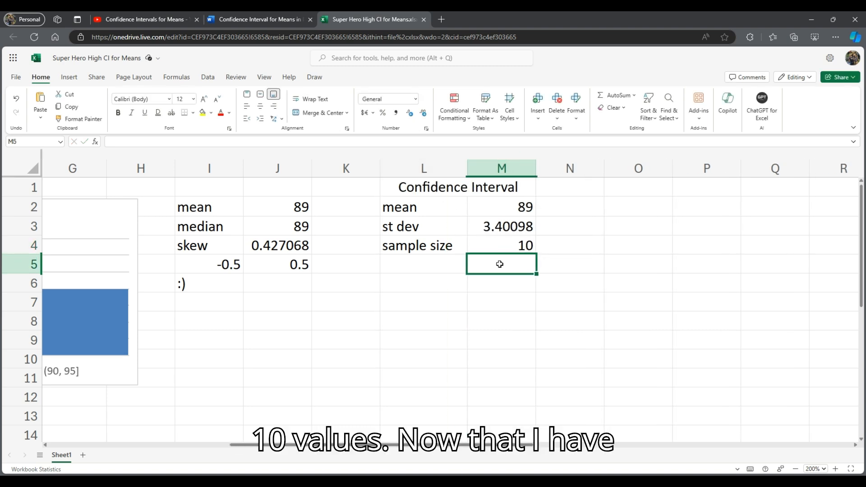
- Add an "Interval" subheading merged and centered across L5:M5, with the label "lower" beneath it in L6
left_click(428, 266)
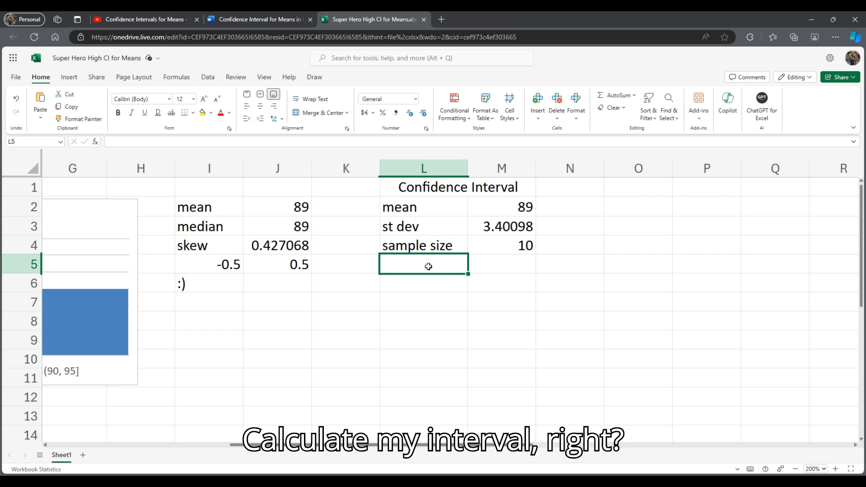
type("Interval")
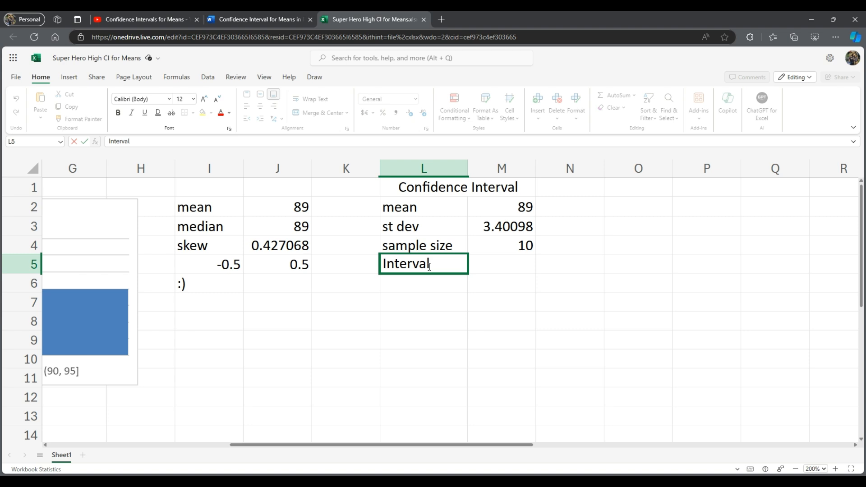
key("Return")
left_click_drag(431, 267, 471, 268)
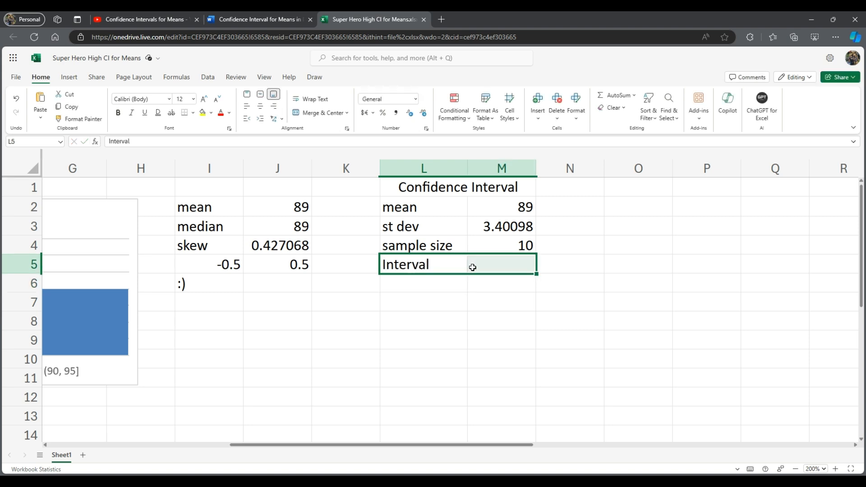
left_click(320, 113)
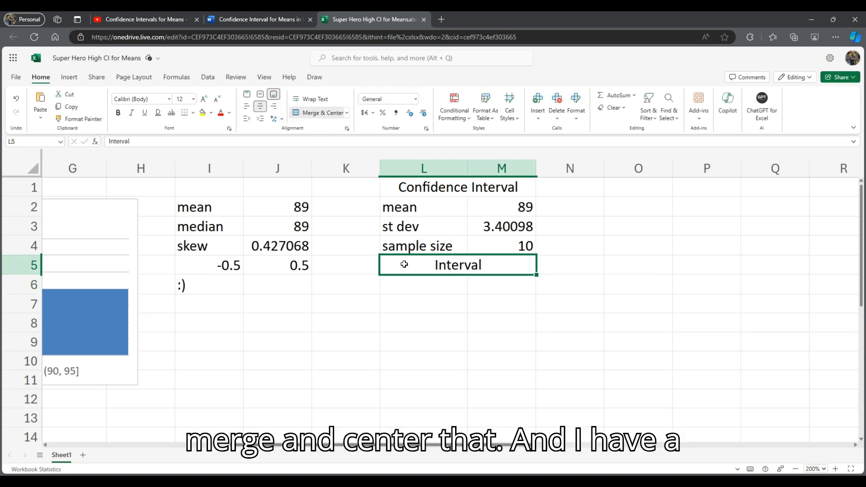
left_click(413, 282)
type("ower")
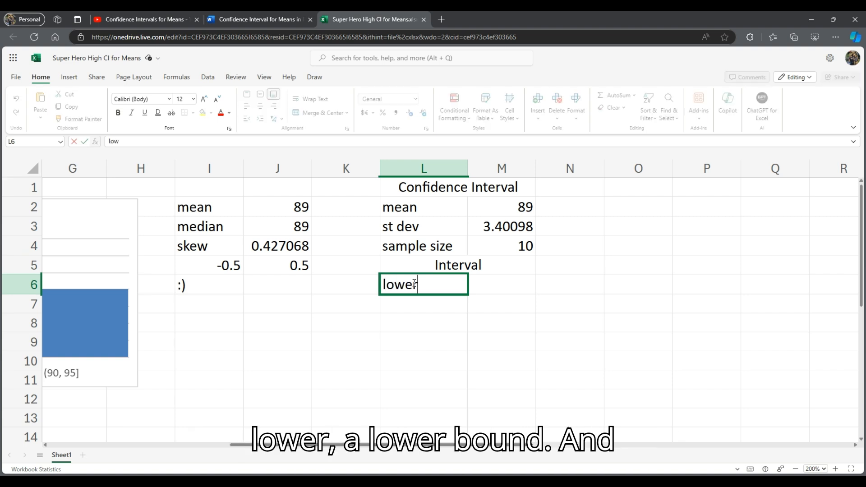
key("Tab")
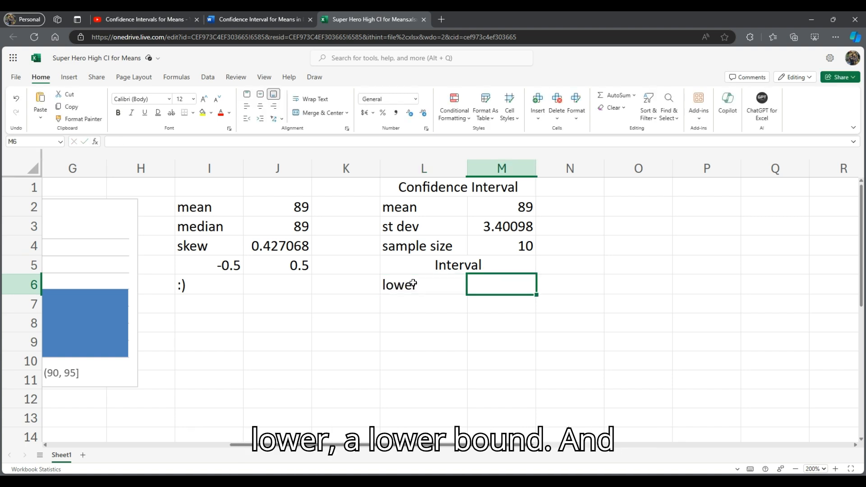
type("=")
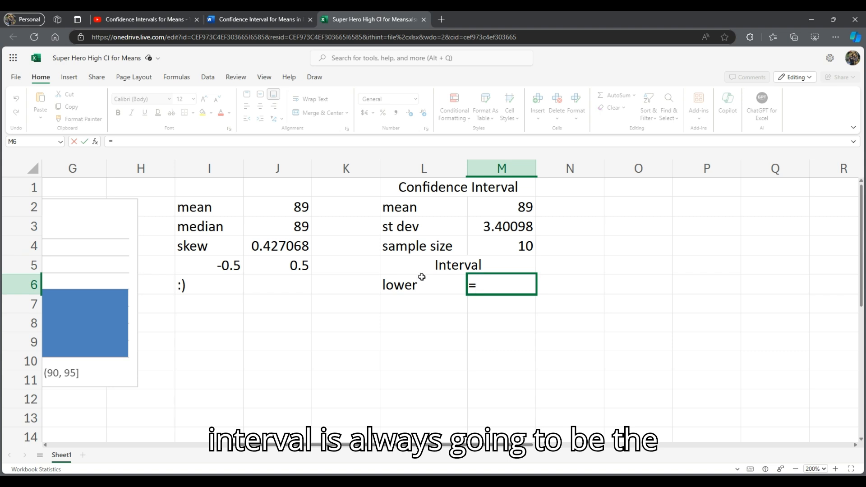
left_click(484, 204)
type("-")
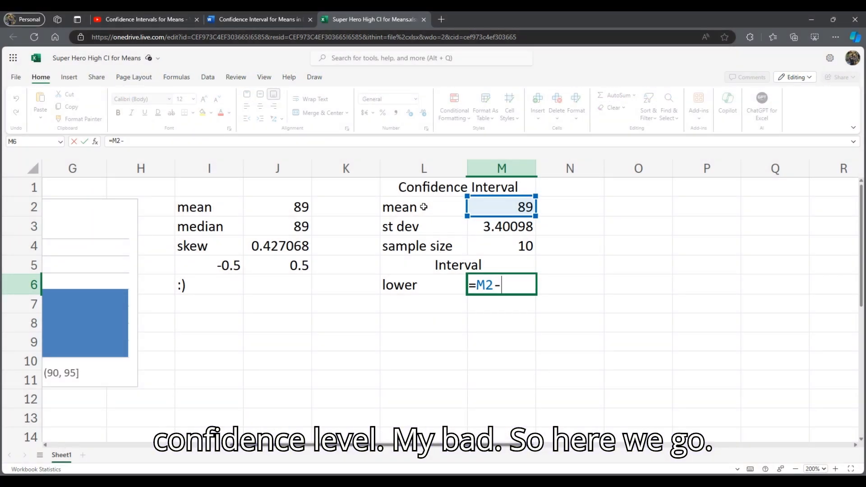
key("BackSpace")
key("BackSpace")
key("BackSpace")
key("BackSpace")
key("Return")
- Move the block L2:M6 down one row so it starts at L3, leaving row 2 free under the heading
left_click_drag(424, 207, 505, 281)
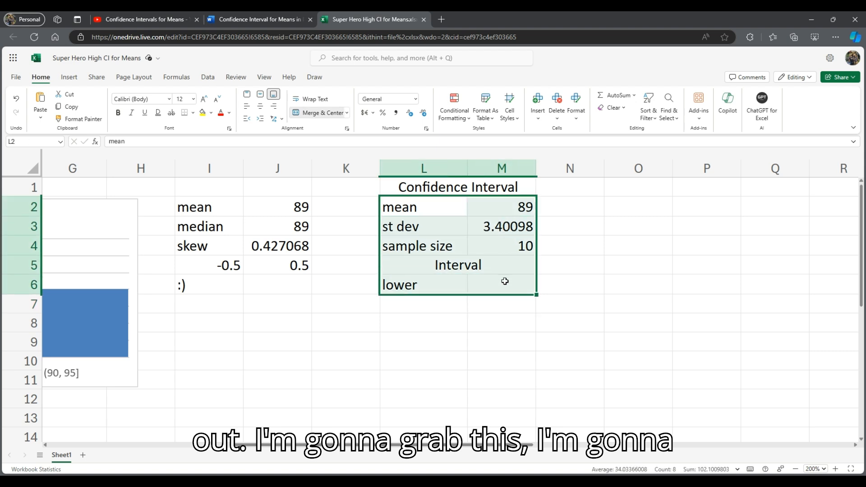
key("ctrl+x")
left_click(403, 225)
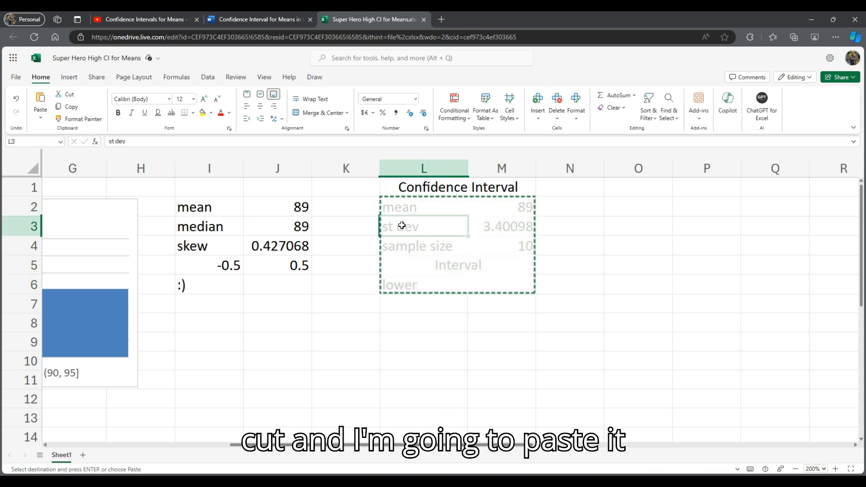
key("ctrl+v")
- Enter the label "confidence level" in cell L2 and widen column L to fit it
left_click(412, 209)
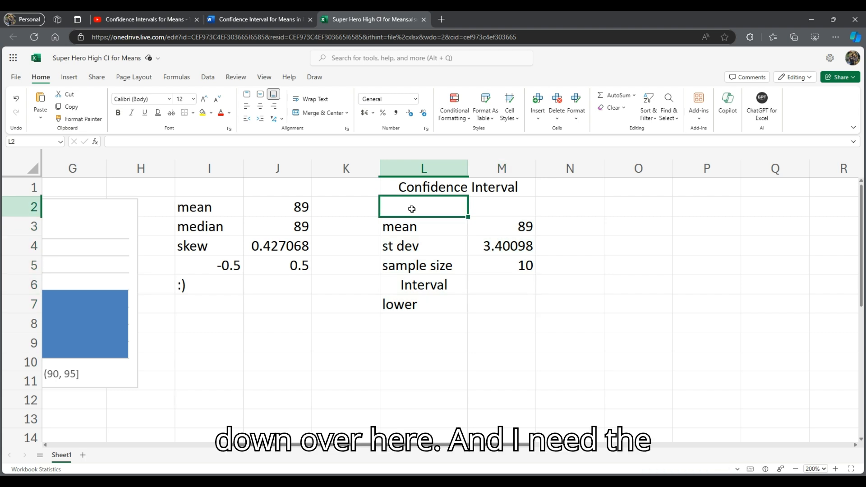
type("confidence")
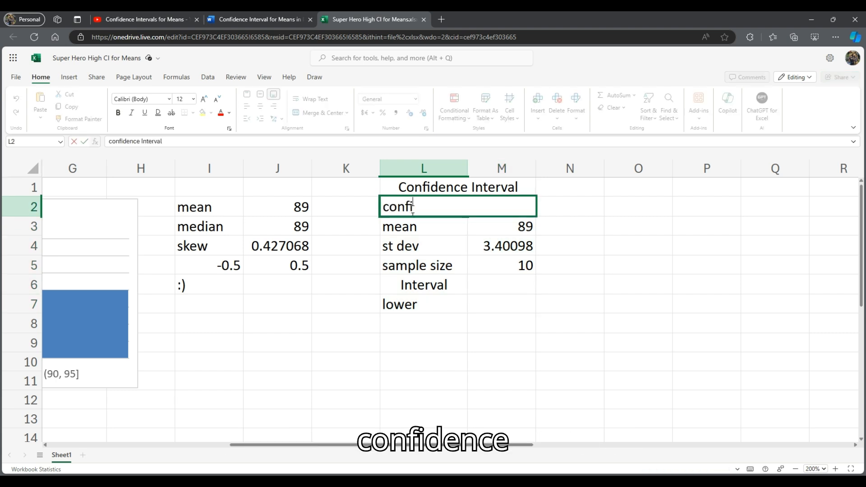
type(" level")
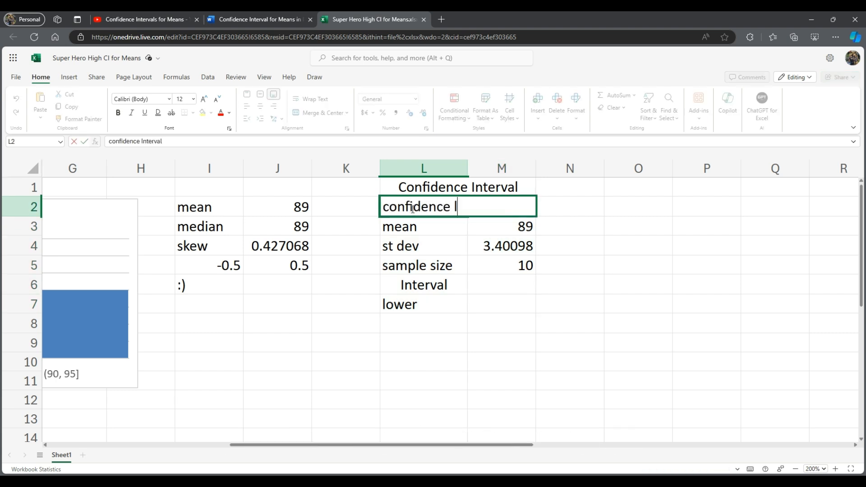
key("Return")
left_click_drag(468, 166, 492, 166)
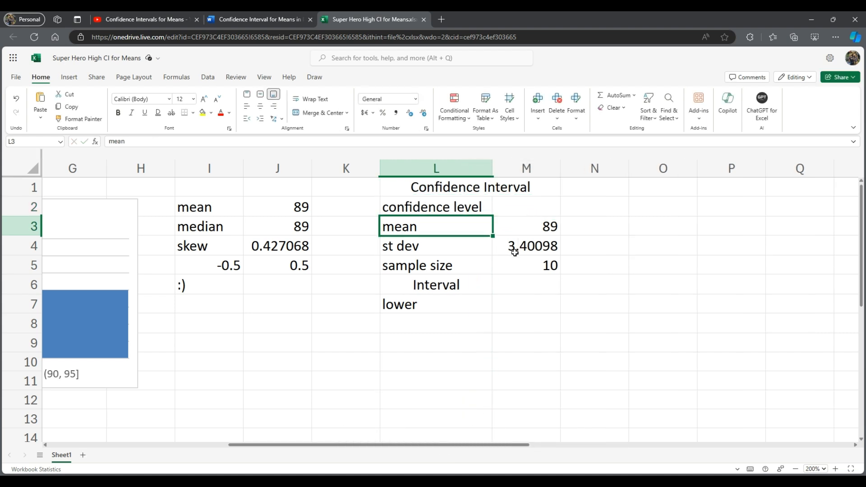
left_click(514, 209)
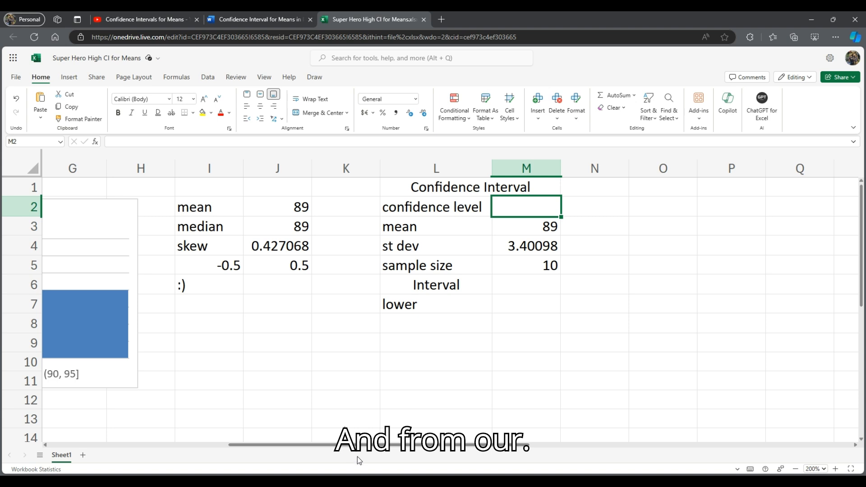
- Check the confidence level required in the Word document, and enter 95% in cell M2 of the spreadsheet
left_click(239, 20)
scroll(411, 290, "up", 6)
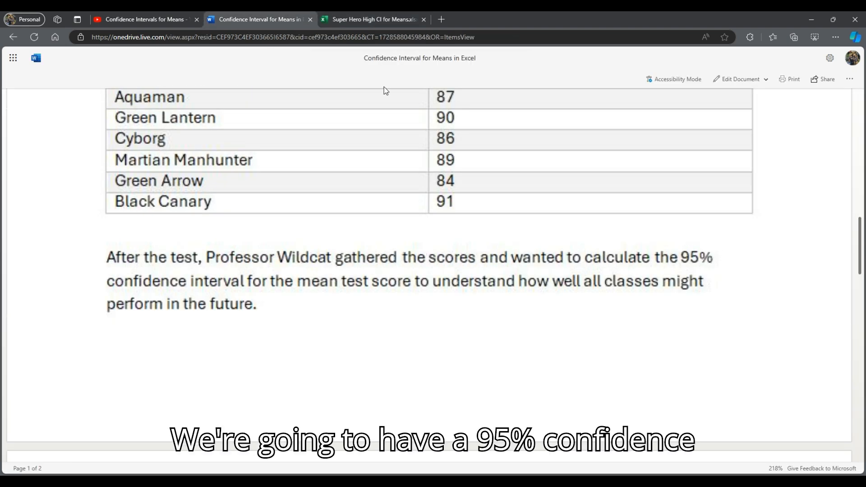
left_click(370, 19)
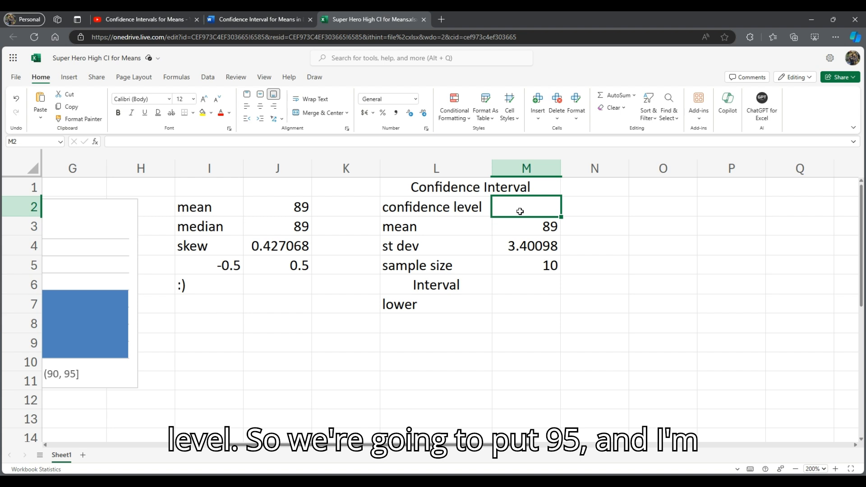
type("95%")
key("Return")
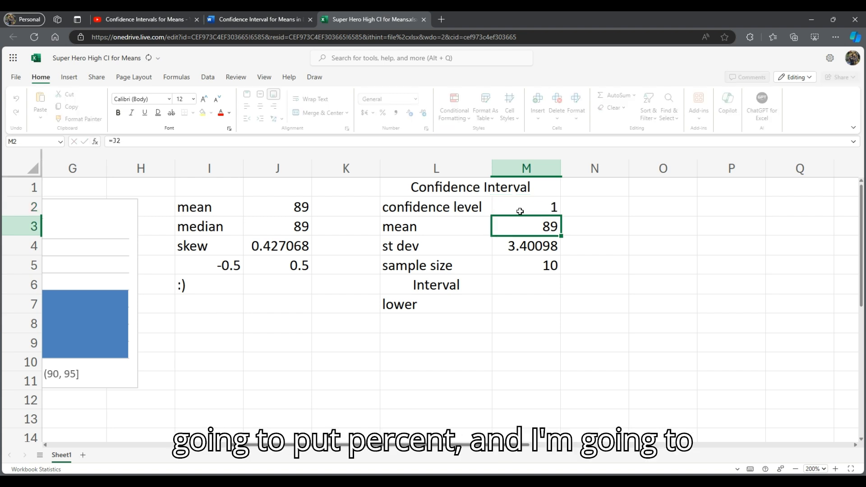
- Begin the lower bound formula in M7 as the mean in M3 minus the CONFIDENCE.T function
key("Return")
key("Return")
key("Return")
key("Return")
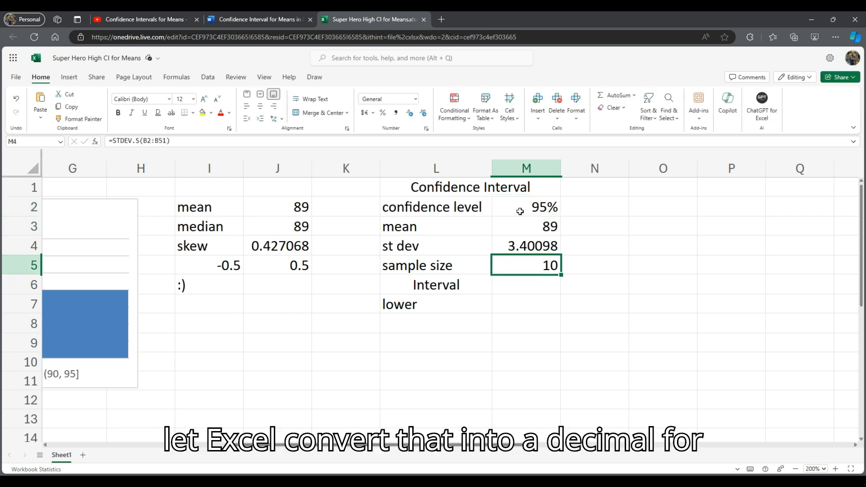
type("=")
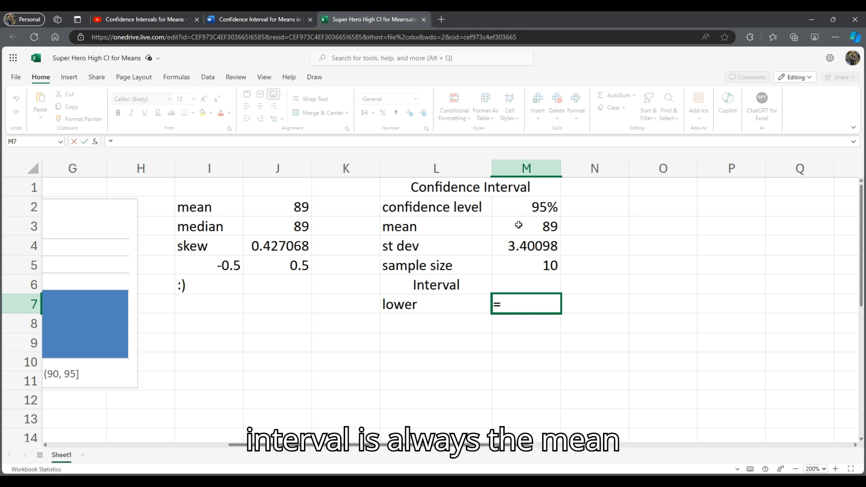
left_click(518, 226)
type("-")
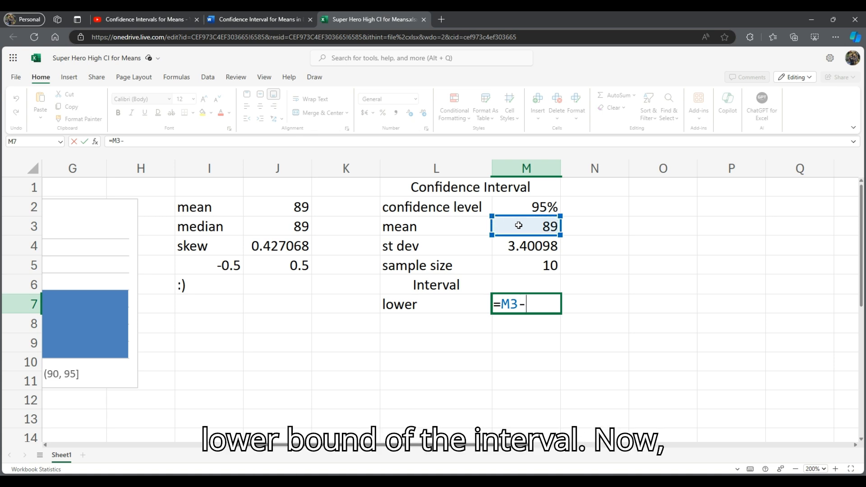
type("con")
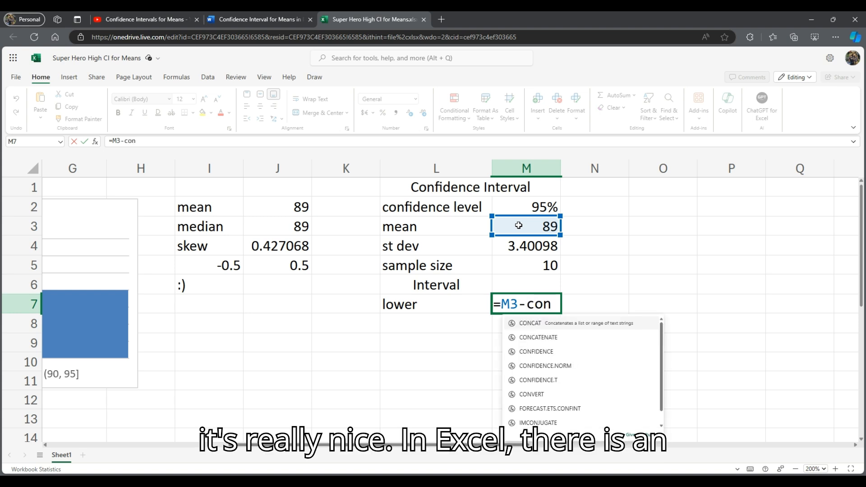
key("Down")
key("Down")
key("Down")
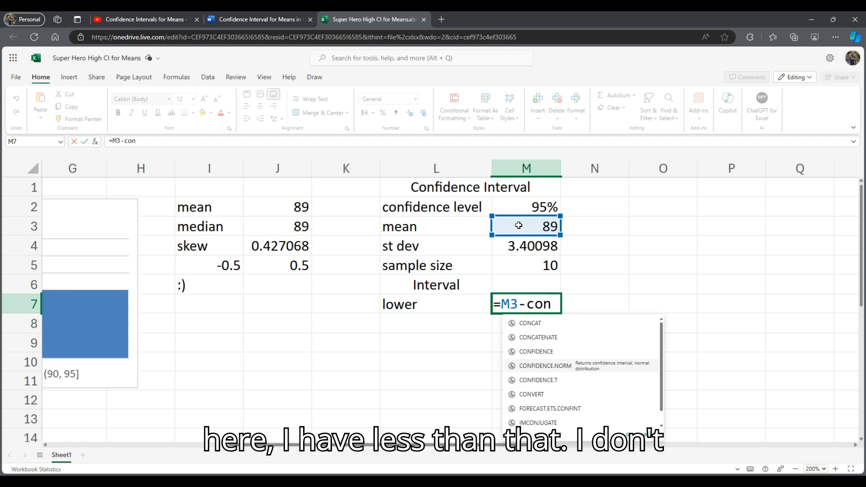
key("Down")
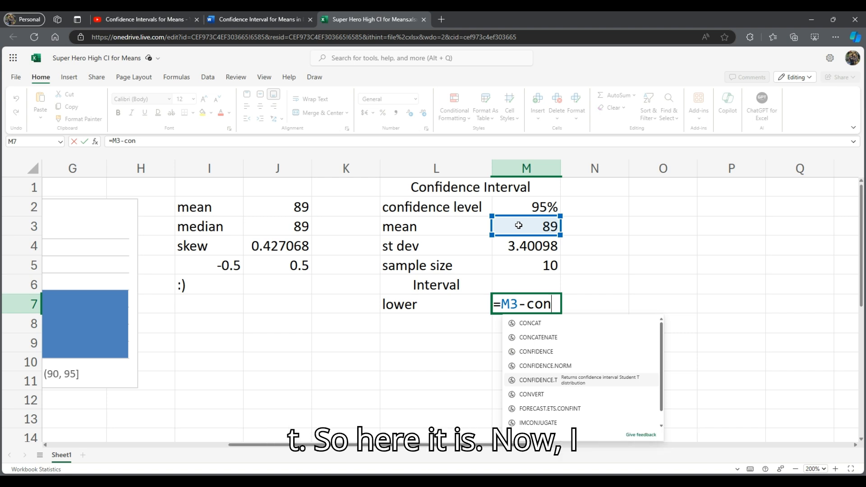
key("Tab")
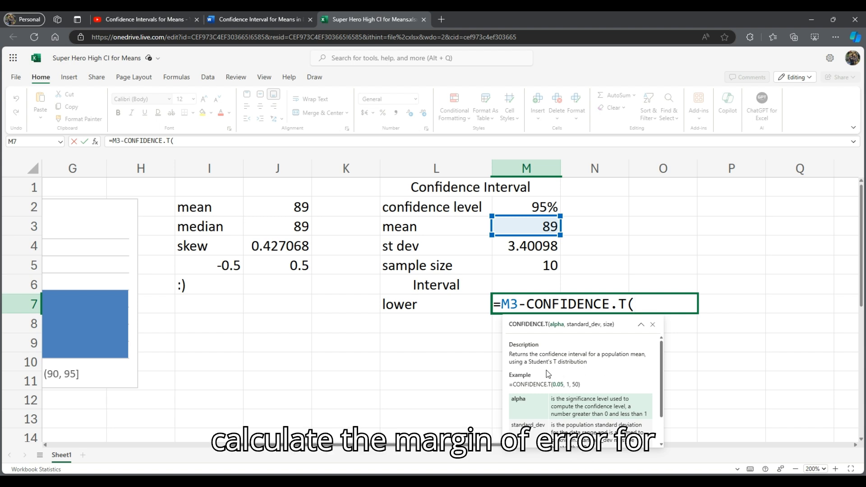
- Review the CONFIDENCE.T argument help and complete the M7 formula with 1-M2 as alpha, M4 as standard deviation and M5 as size
scroll(565, 369, "down", 2)
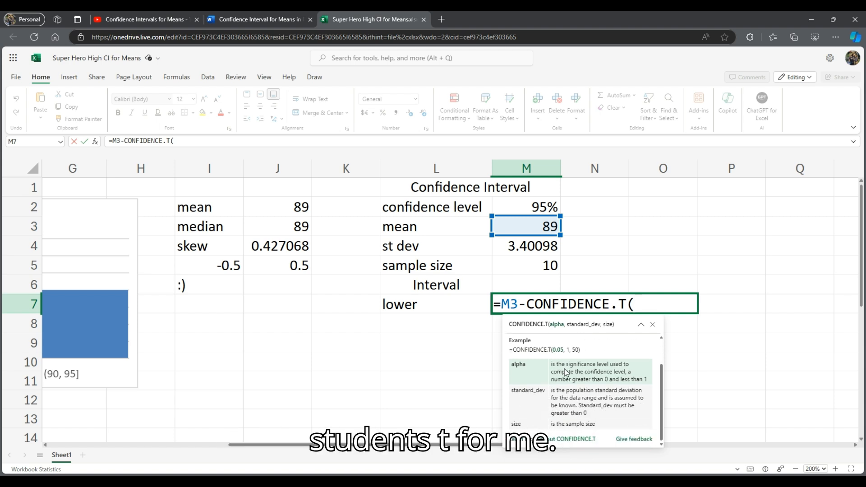
scroll(564, 369, "up", 2)
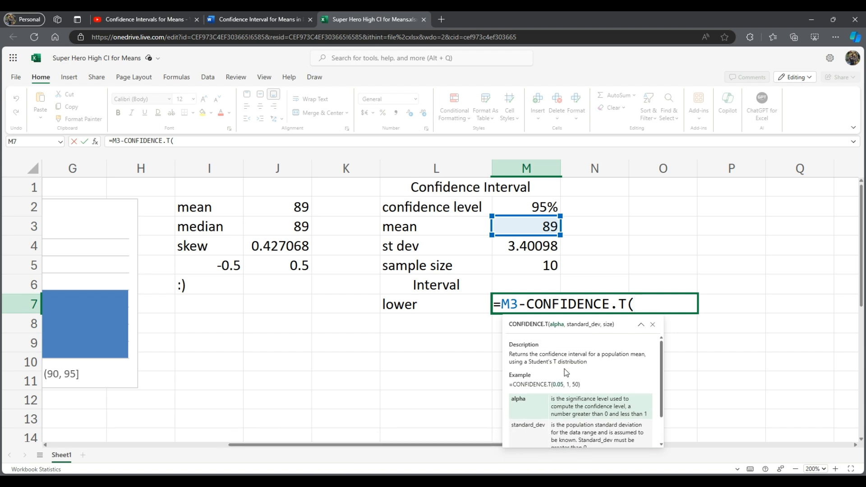
scroll(564, 369, "down", 2)
scroll(564, 369, "down", 2)
scroll(564, 369, "up", 3)
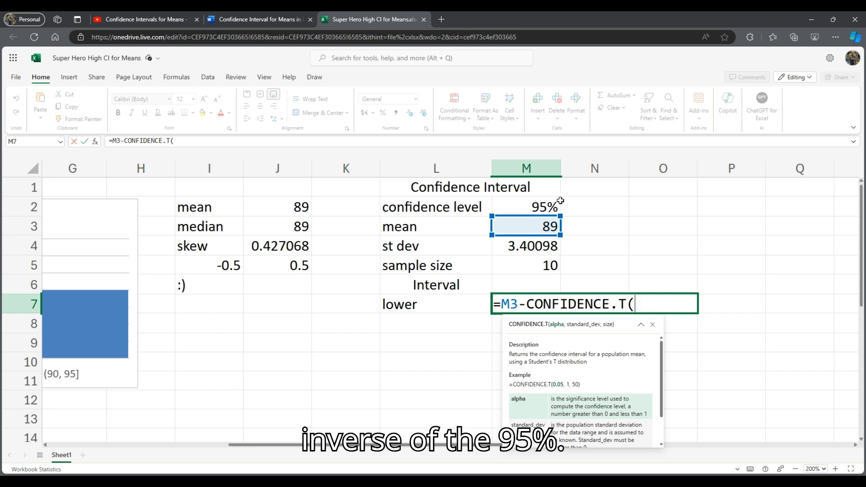
type("1-")
left_click(528, 206)
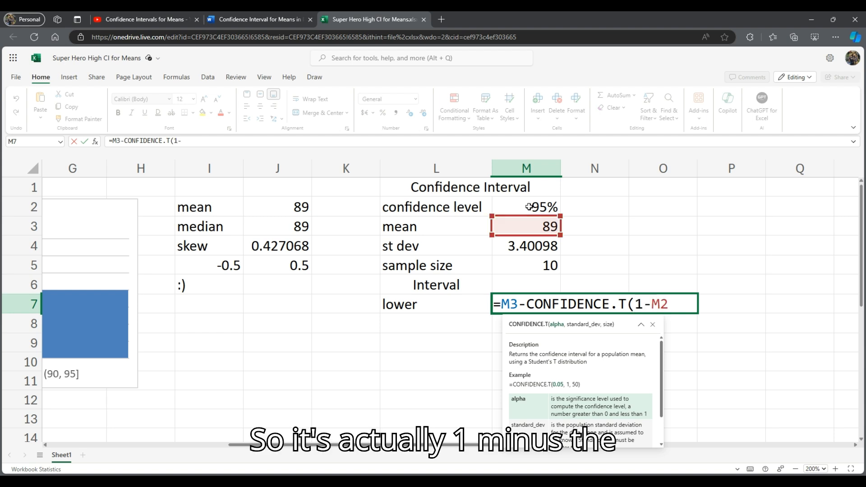
type(",")
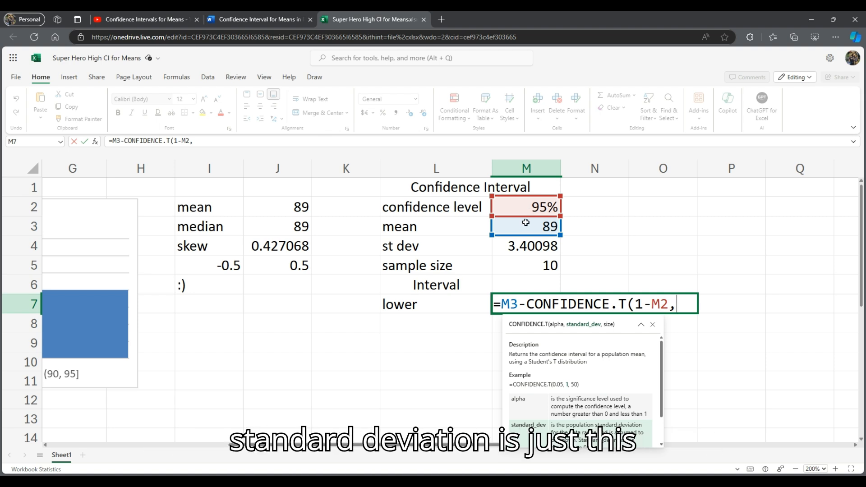
left_click(522, 248)
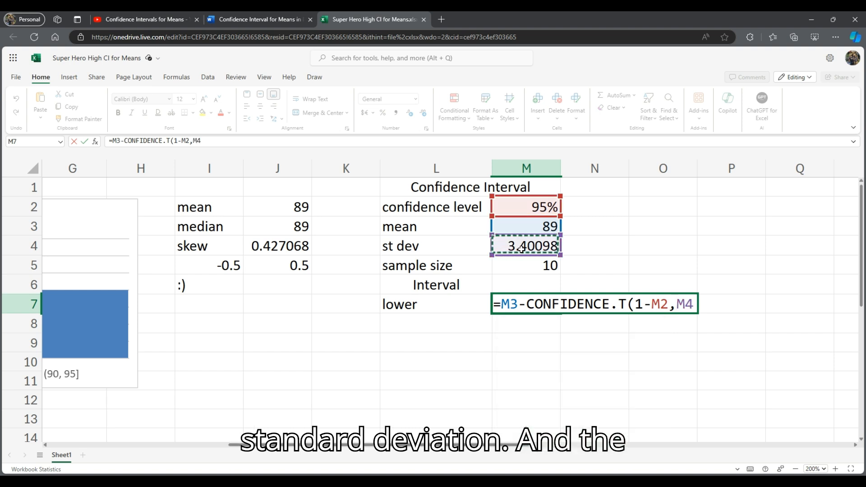
type(",")
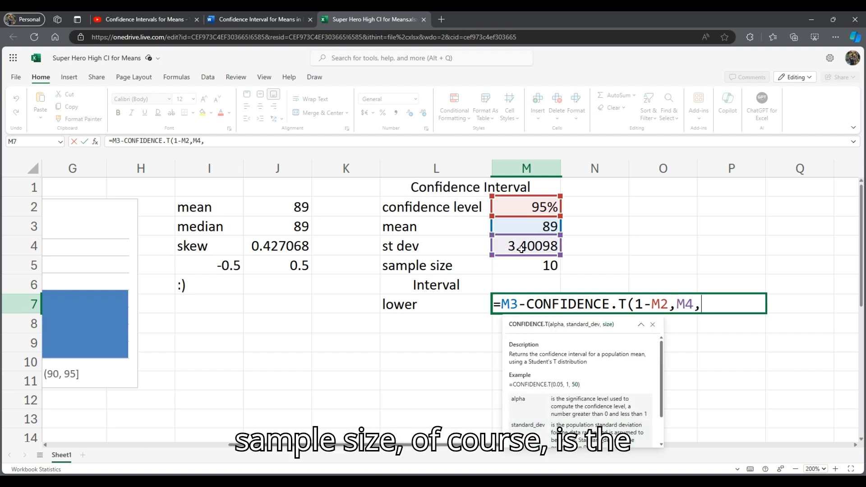
left_click(523, 267)
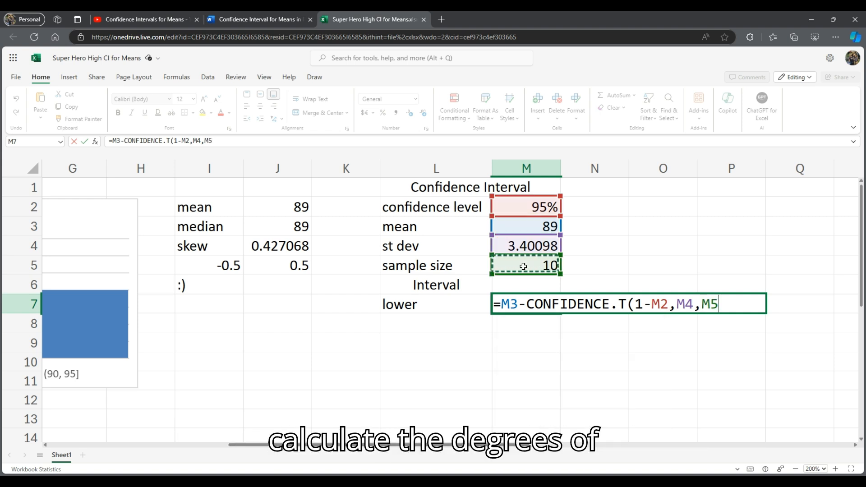
type(")")
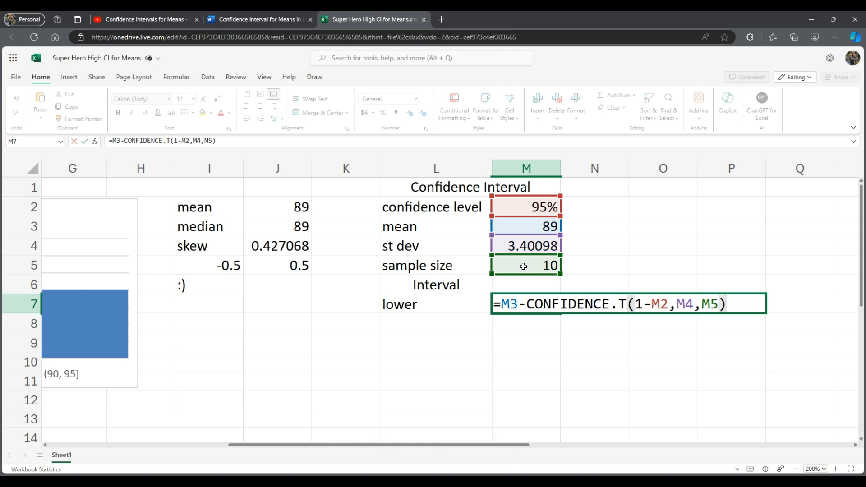
key("Return")
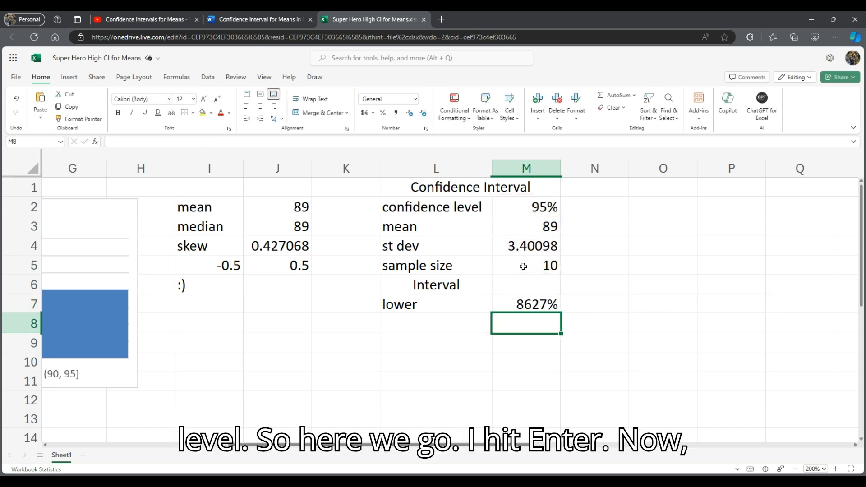
- Format the lower bound in M7 as a Number with 2 decimal places
left_click(537, 205)
left_click(517, 309)
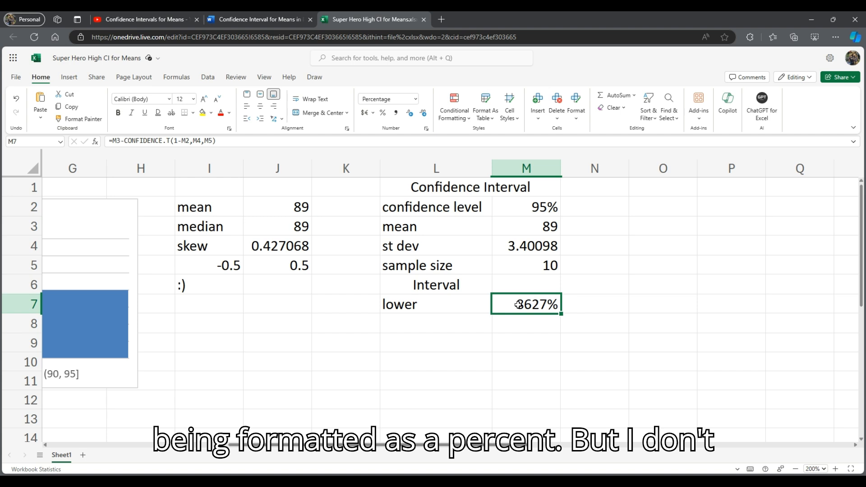
right_click(519, 305)
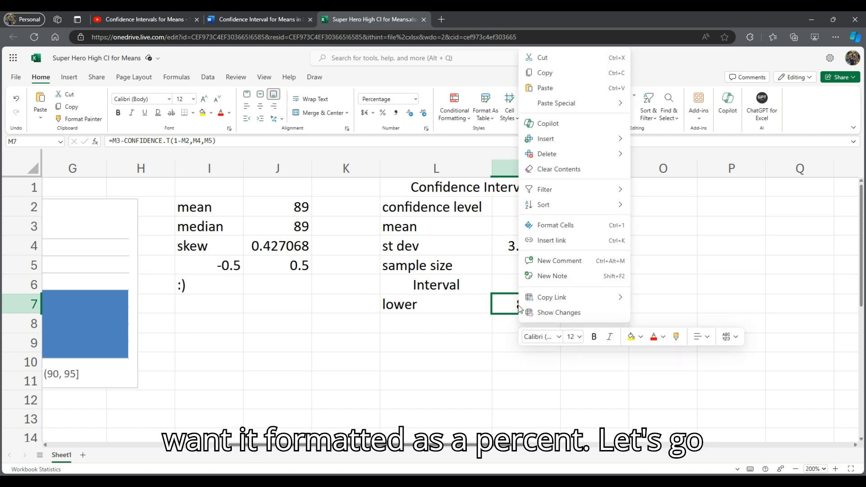
left_click(558, 228)
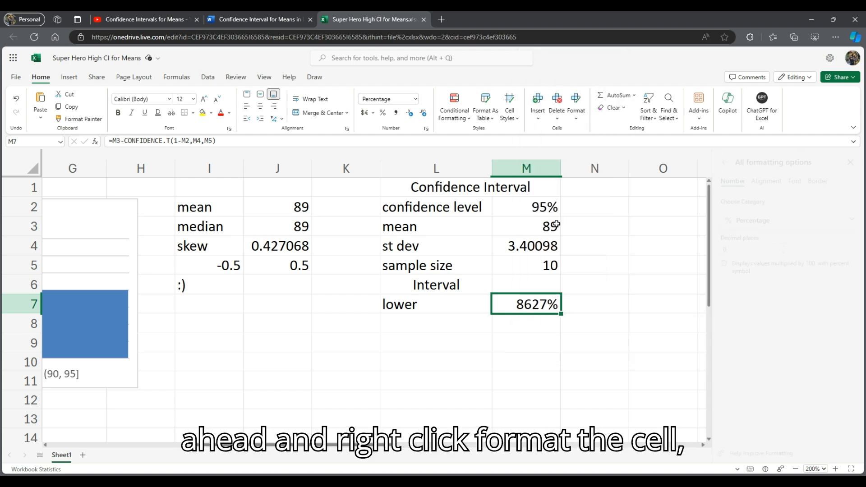
left_click(766, 224)
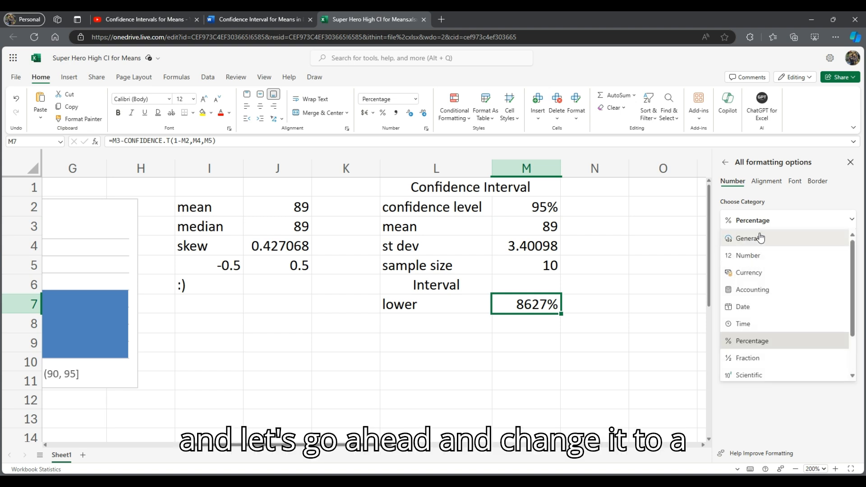
left_click(745, 253)
left_click(784, 246)
left_click(784, 247)
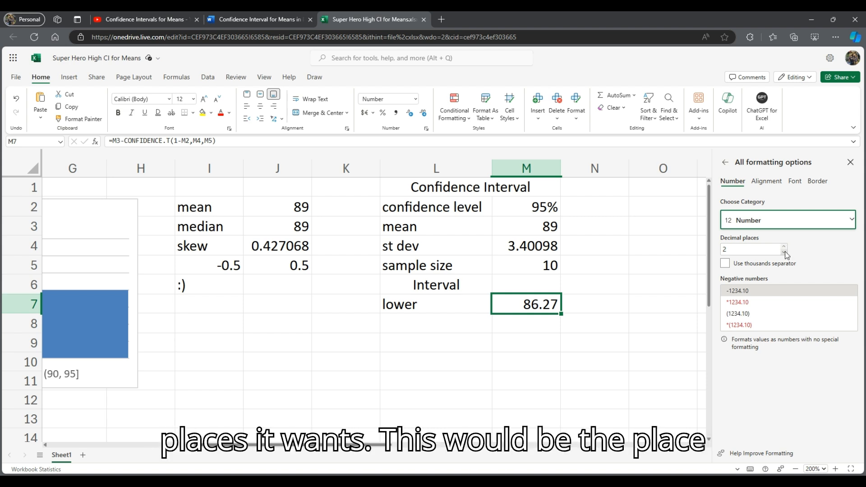
left_click(851, 163)
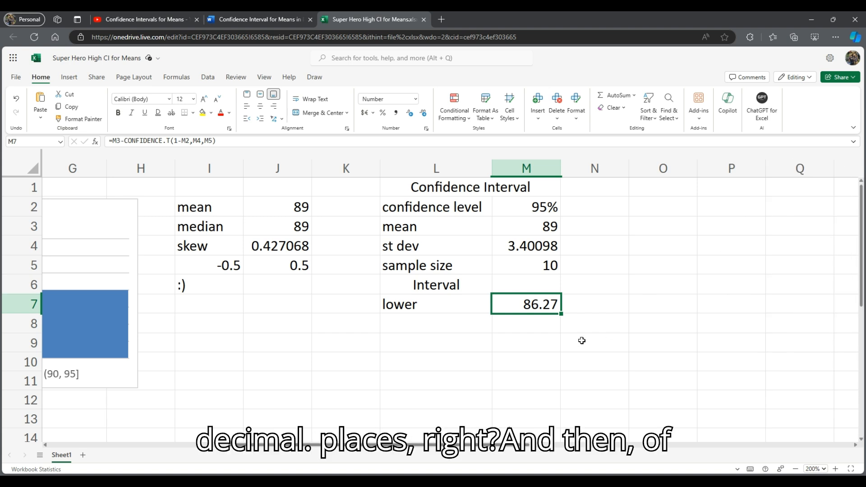
- Enter the label "upper" in cell L8 beneath "lower"
left_click(442, 324)
type("upper")
key("Tab")
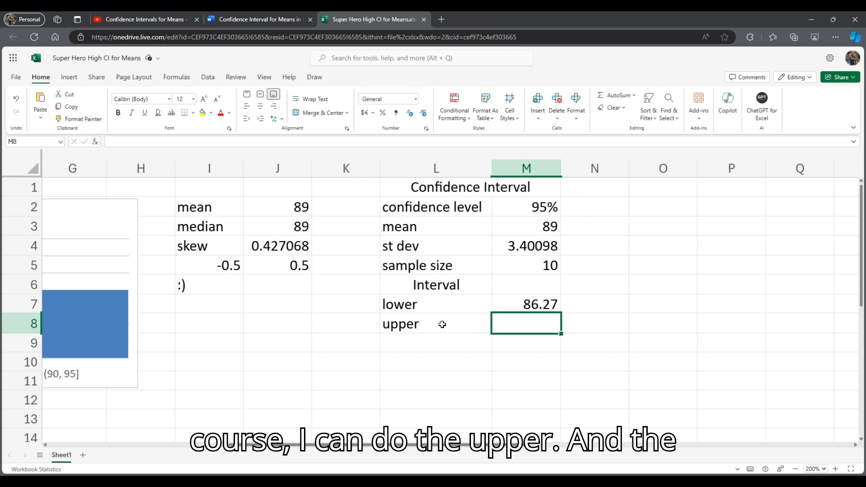
- Begin the upper bound formula in M8 as the mean in M3 plus the CONFIDENCE.T function
type("=")
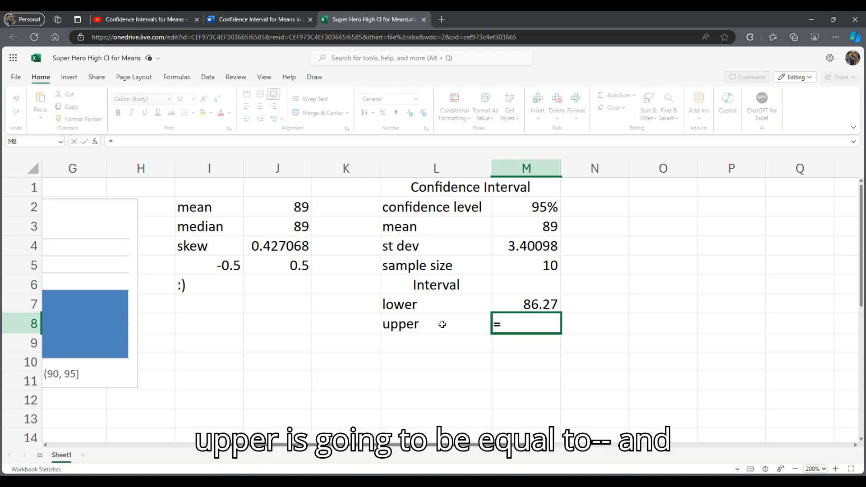
left_click(513, 227)
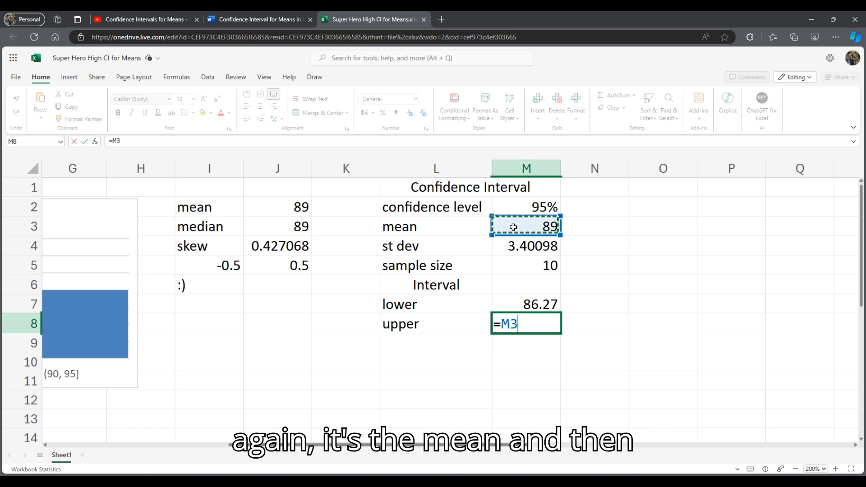
type("+")
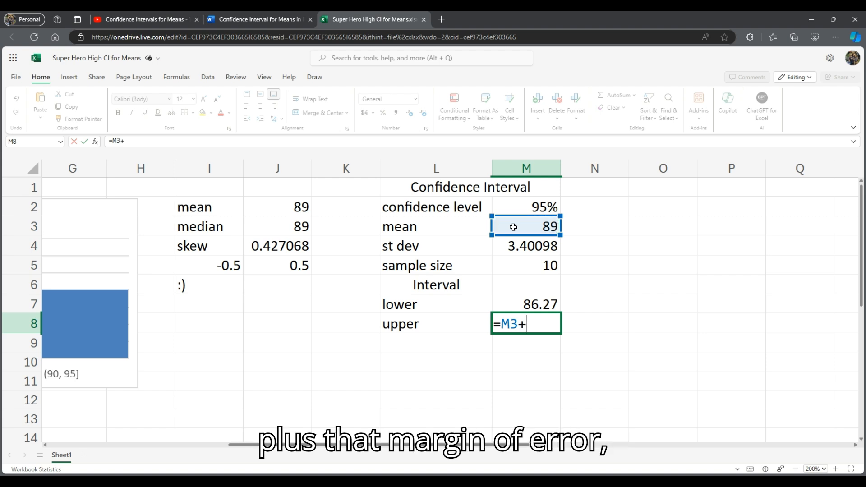
type("con")
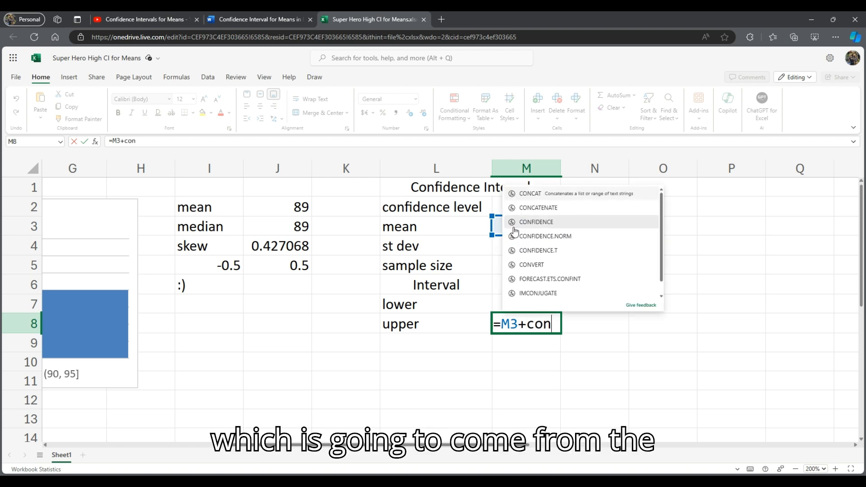
key("Down")
key("Down")
key("Down")
key("Down")
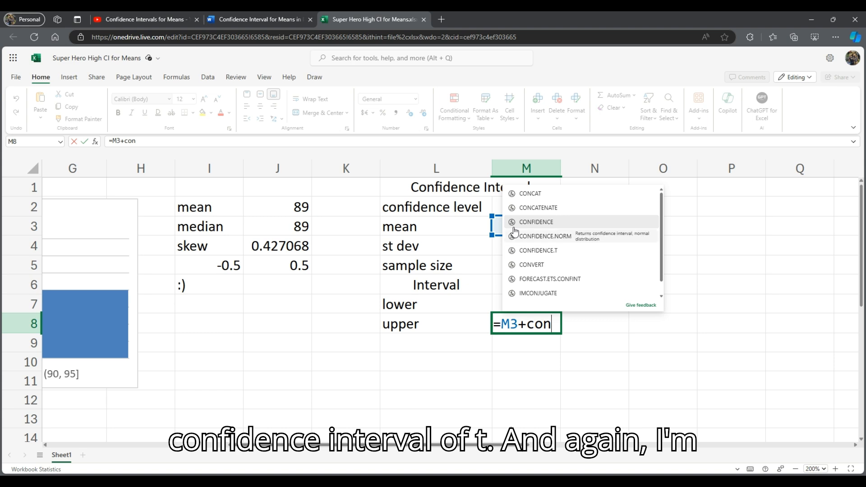
key("Tab")
- Complete the M8 formula with 1-M2 as alpha, M4 as standard deviation and M5 as size
type("1-")
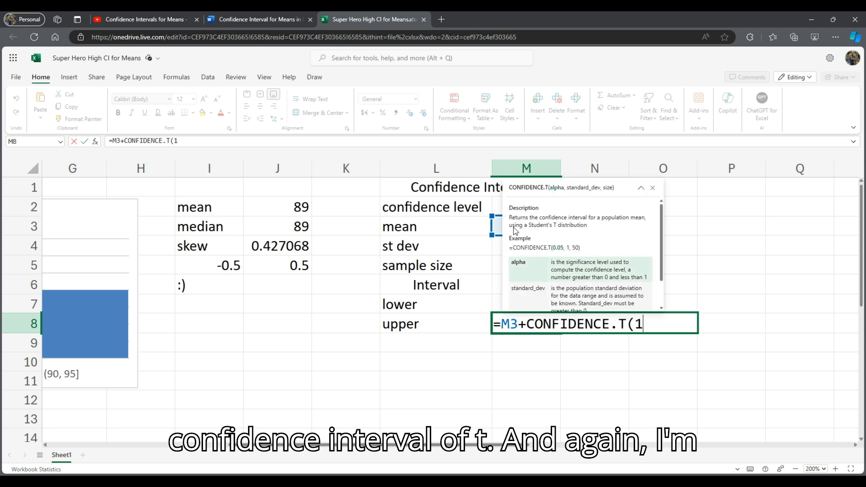
left_click(496, 208)
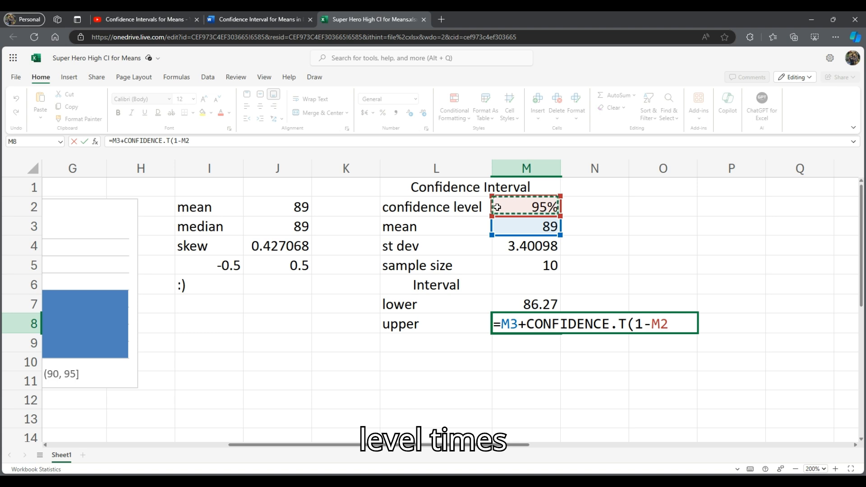
type(",")
left_click(493, 244)
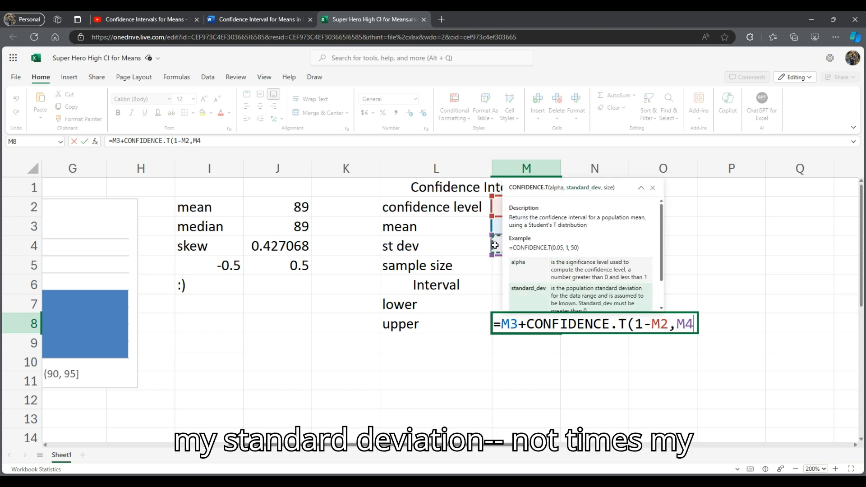
type(",")
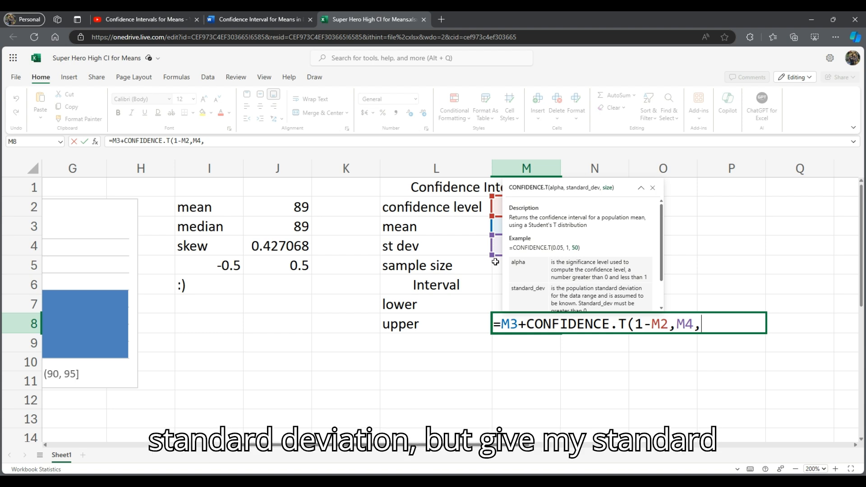
left_click(495, 264)
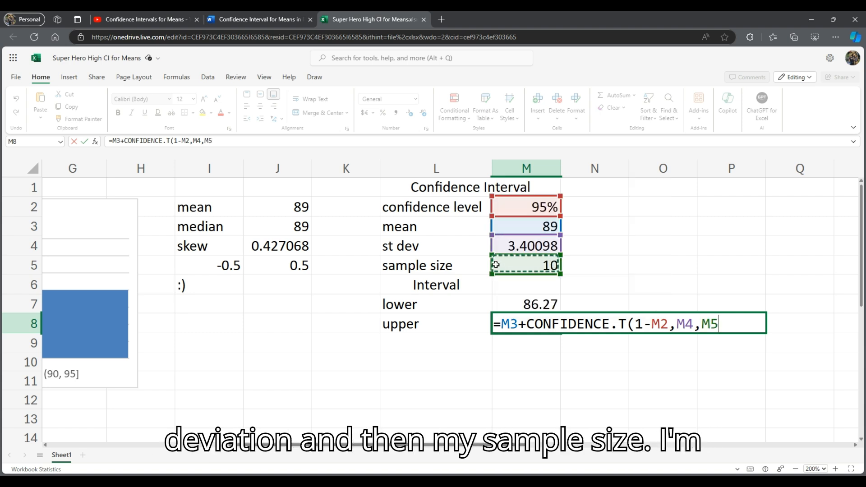
type(")")
key("Return")
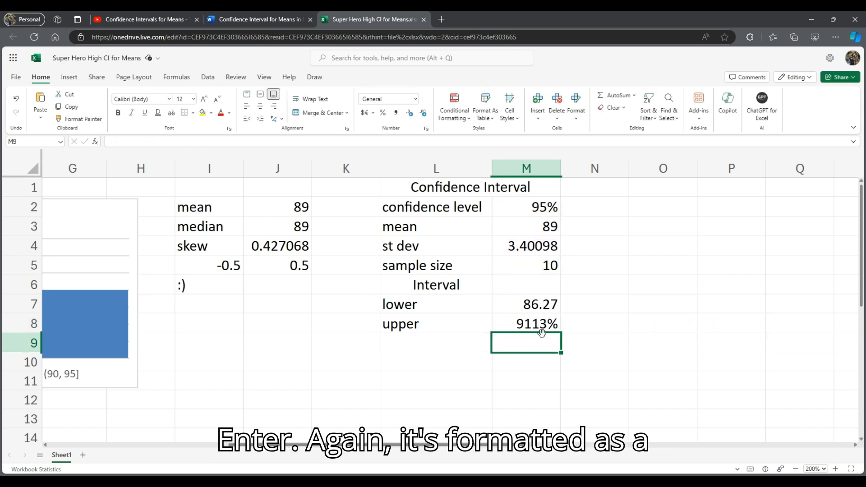
- Format the upper bound in M8 as a Number with 2 decimal places
left_click(522, 325)
right_click(522, 325)
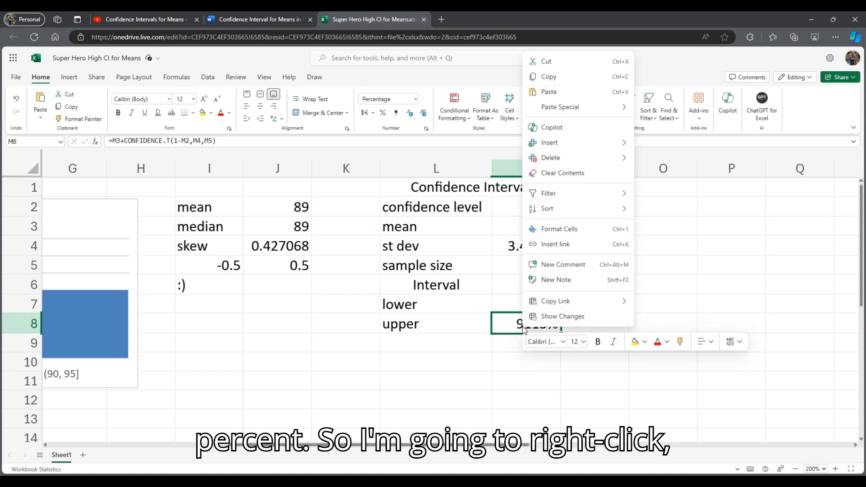
left_click(566, 234)
left_click(794, 223)
left_click(757, 262)
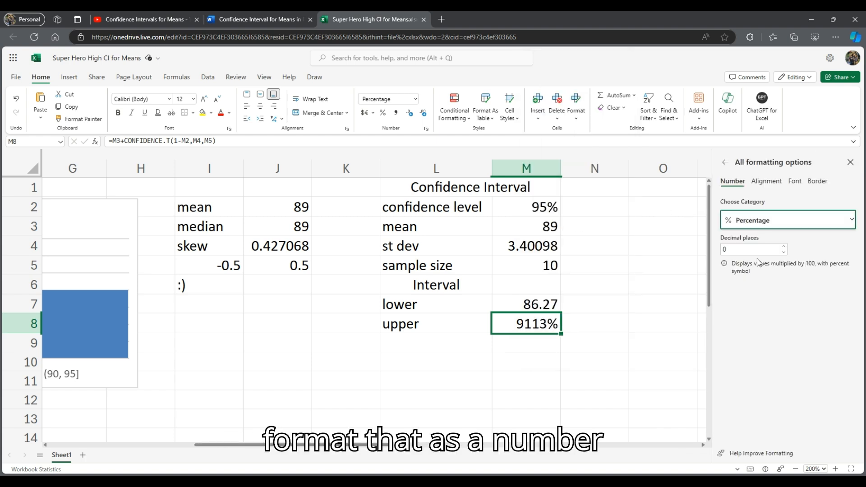
left_click(784, 247)
left_click(784, 247)
left_click(850, 162)
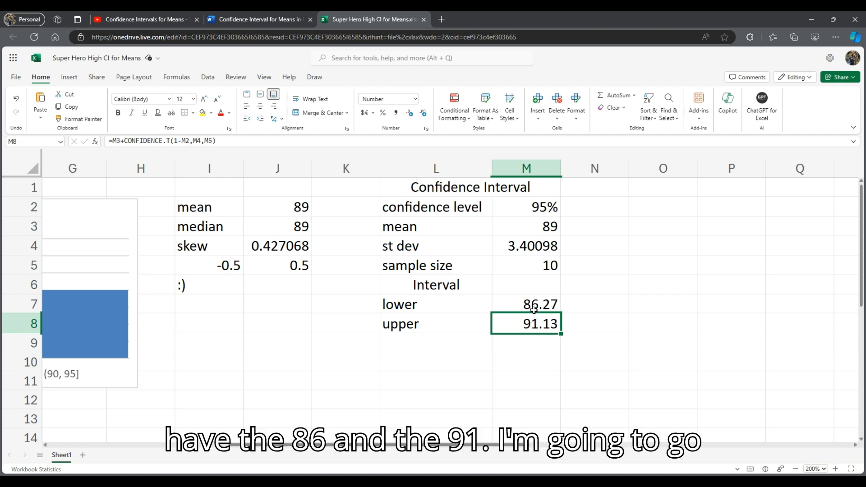
- Switch to the Word document, open it for editing at 150% zoom and place the cursor below "Over to Excel for the Web"
left_click(244, 20)
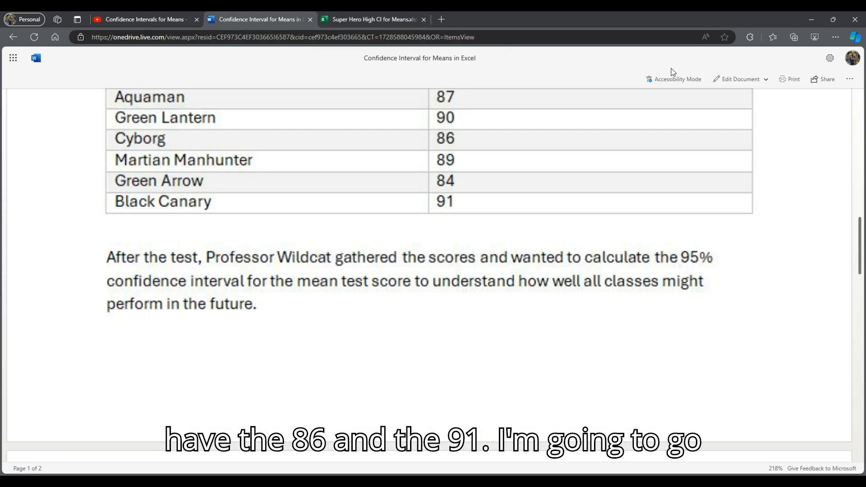
left_click(733, 80)
left_click(736, 105)
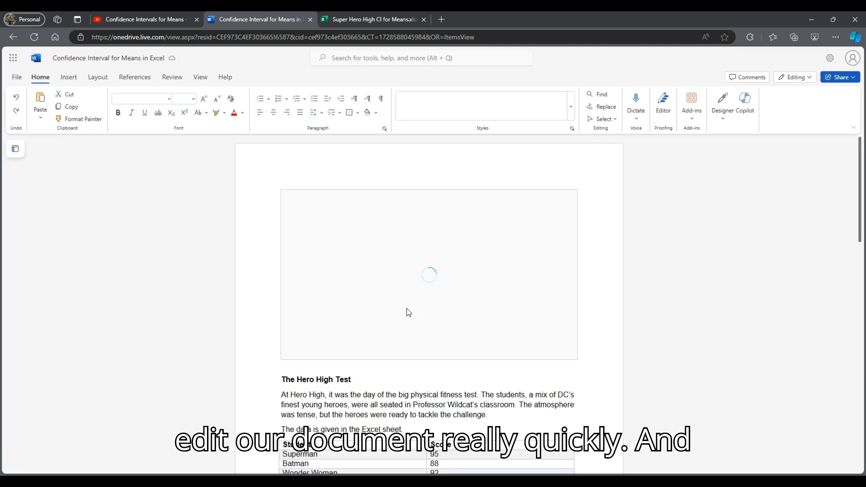
scroll(776, 405, "down", 6)
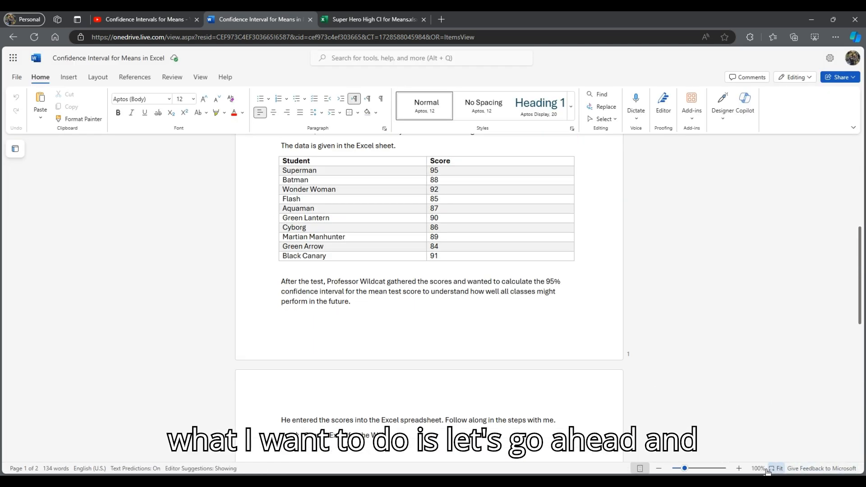
left_click(736, 470)
left_click(736, 469)
scroll(350, 316, "down", 6)
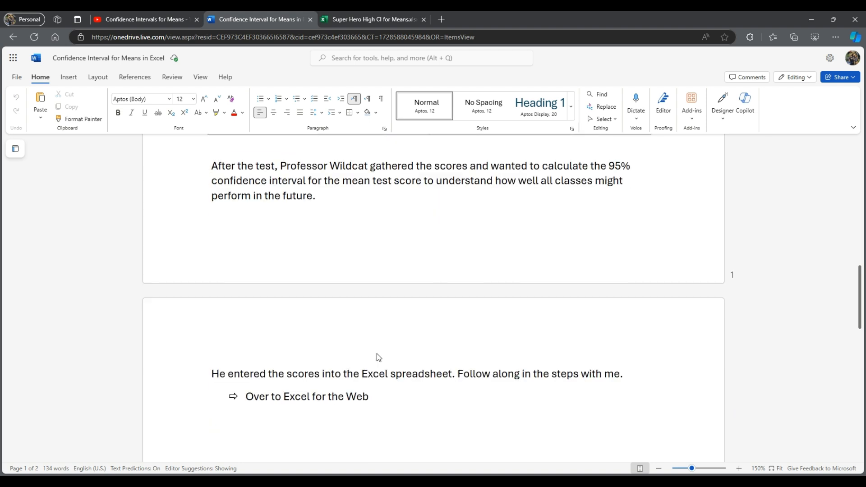
left_click(350, 335)
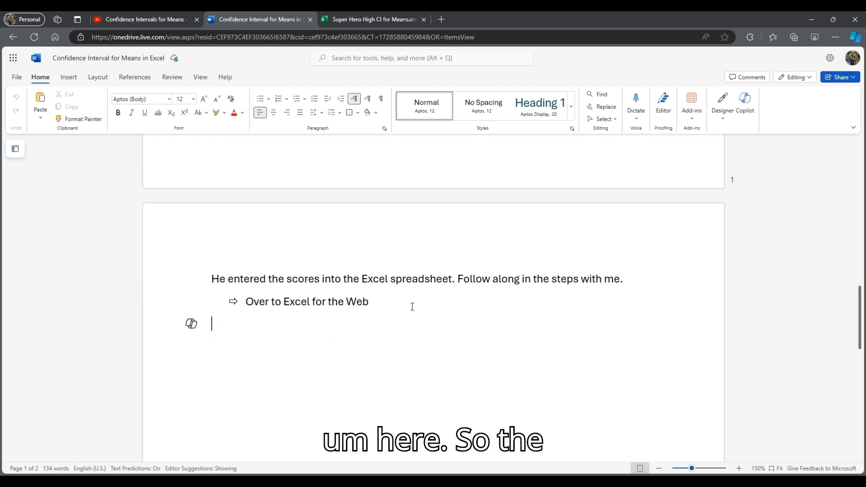
- Write the start of the conclusion on the empty line: "We are 95% confident that the true mean"
type("We are 95% confidenc")
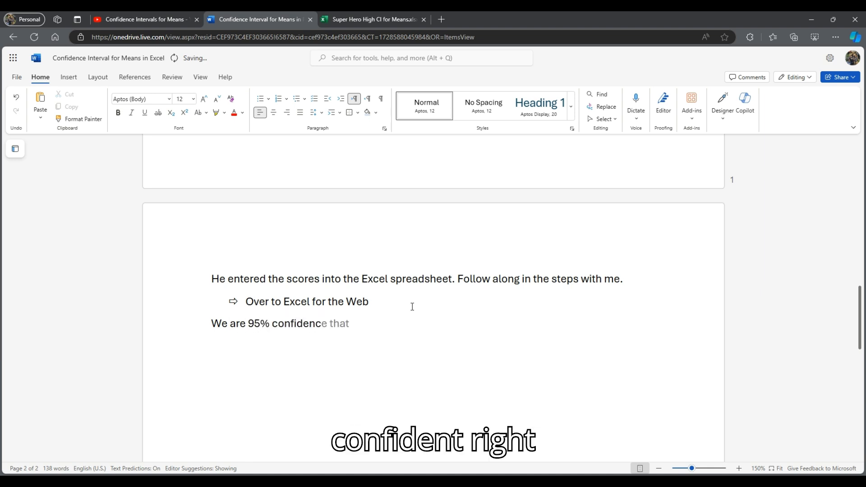
key("BackSpace")
type("t ")
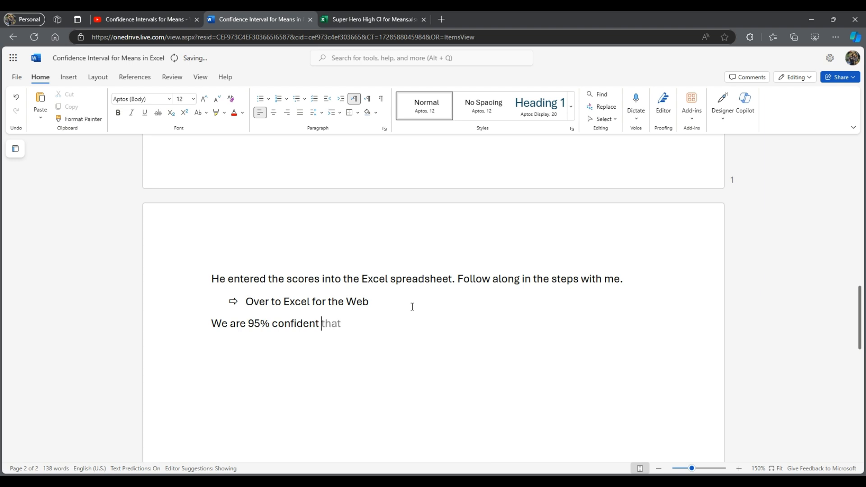
type("that teh true mena")
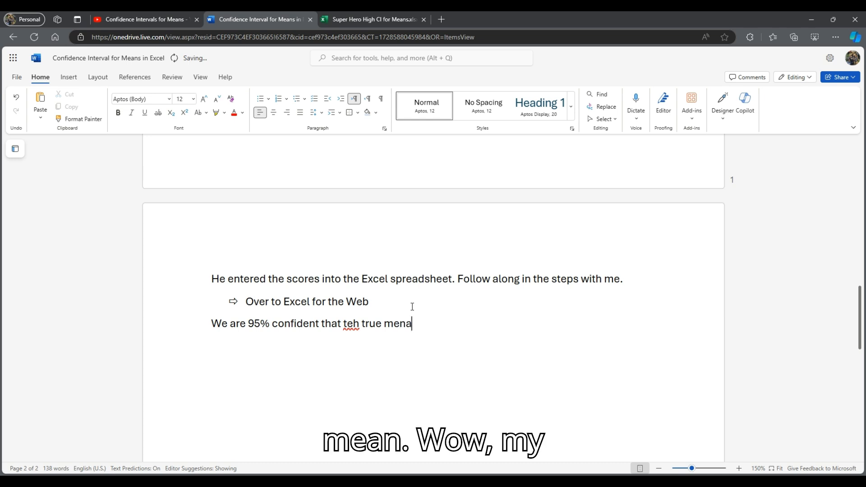
key("BackSpace")
key("BackSpace")
key("BackSpace")
key("BackSpace")
key("BackSpace")
key("BackSpace")
key("BackSpace")
key("BackSpace")
key("BackSpace")
key("BackSpace")
key("BackSpace")
key("BackSpace")
type("he ")
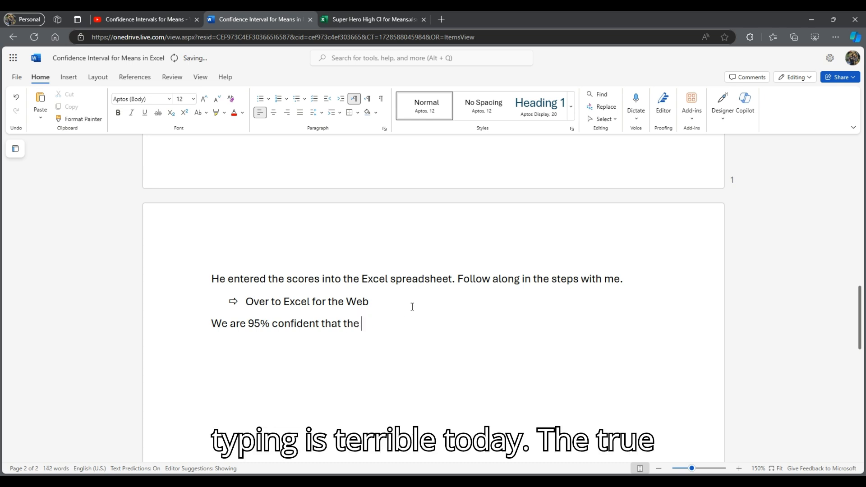
type("true mean ")
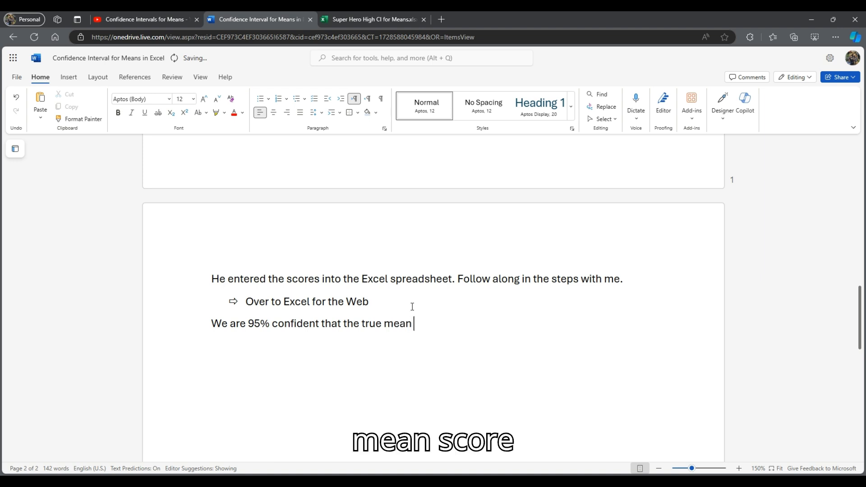
- Continue the conclusion sentence with "score for all phyiscal fitness tests is between"
type("score o")
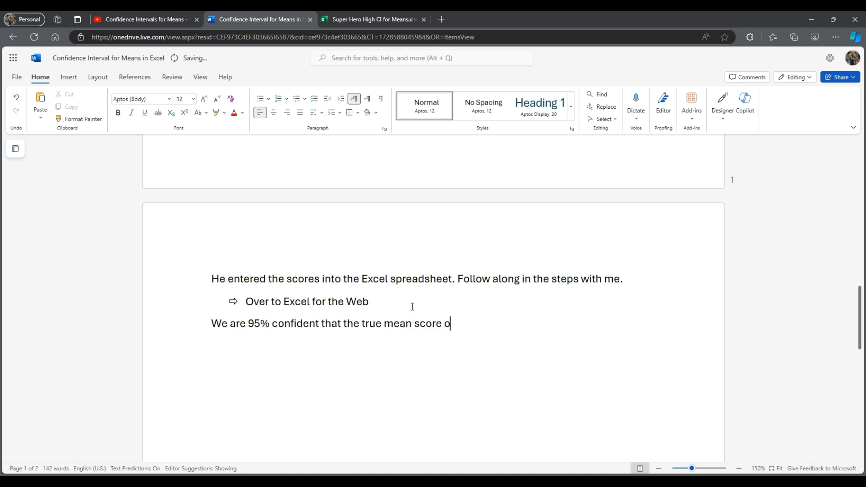
key("BackSpace")
type("for a")
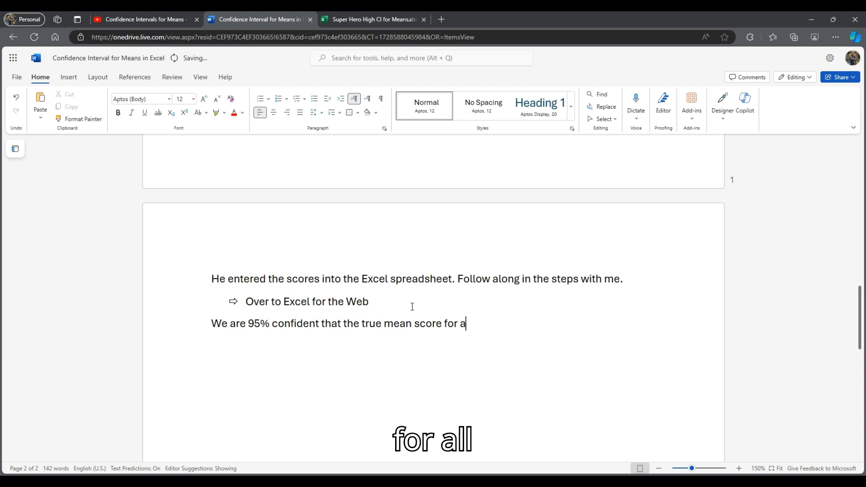
type("ll phy")
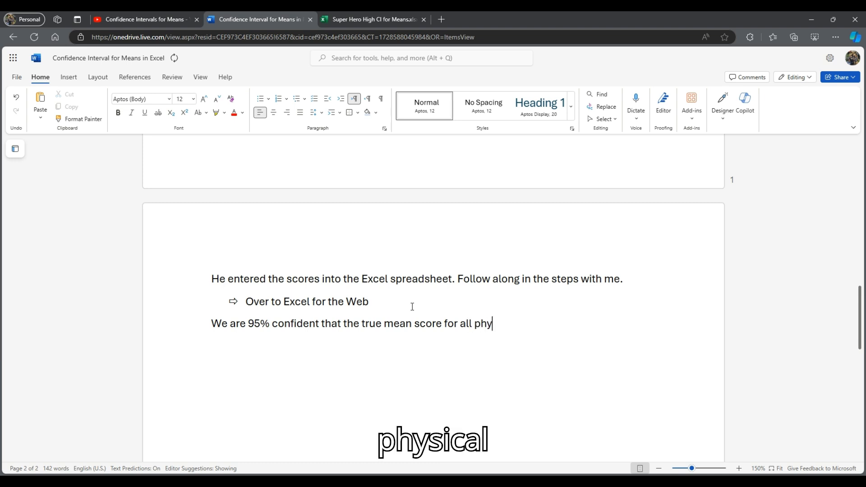
type("iscal fit")
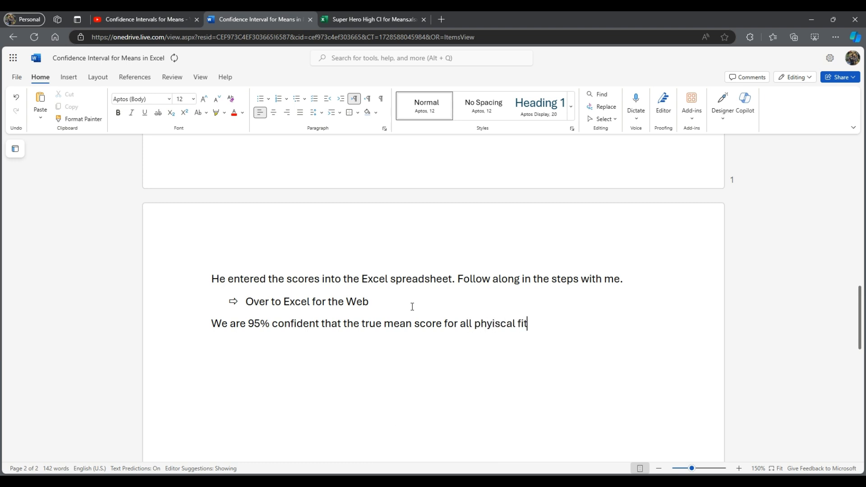
type("ness tests ")
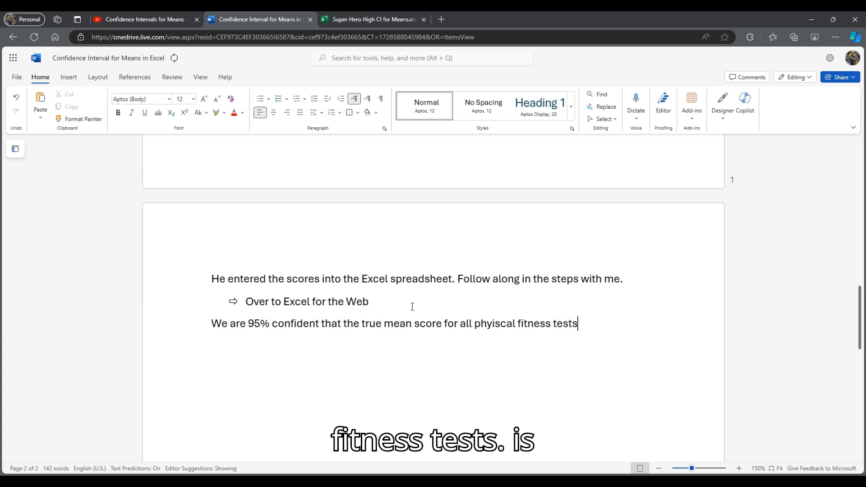
type("is ")
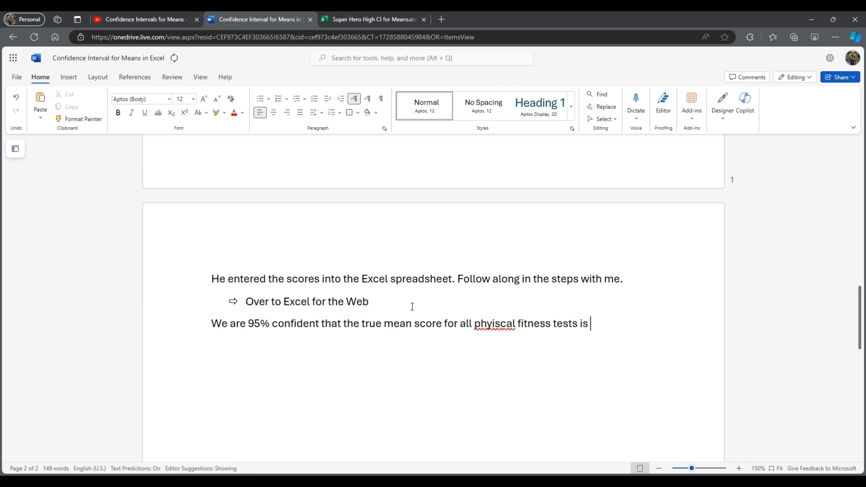
type("between")
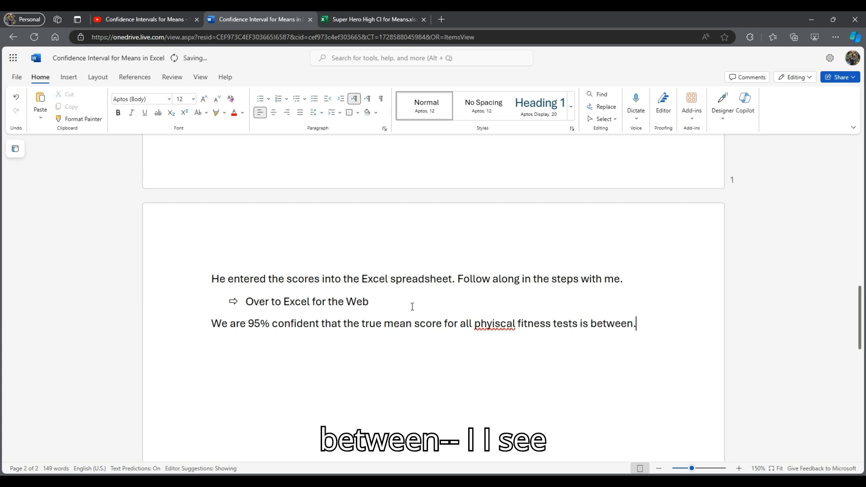
- Correct the misspelled word before "fitness" to "physical" and return the cursor to the end of the sentence
left_click(494, 324)
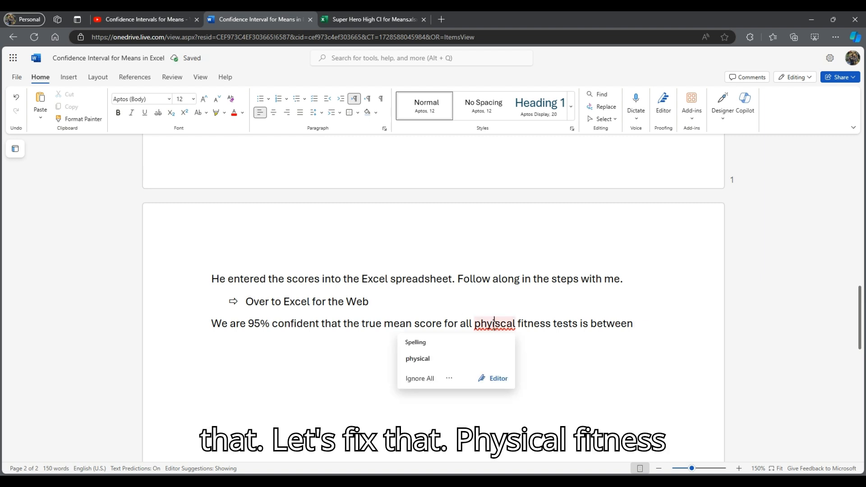
left_click(447, 360)
left_click(650, 324)
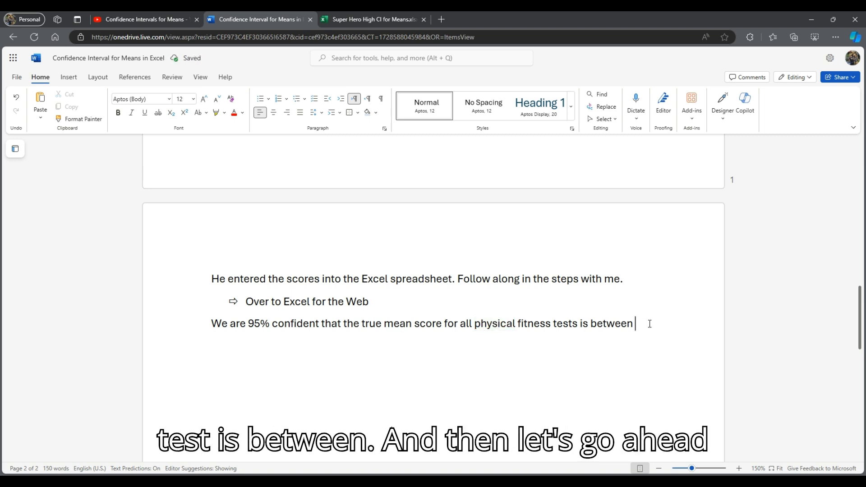
- Check the interval bounds in the Excel workbook, return to the Word document and finish the conclusion sentence with "86.27 and 96.23."
left_click(353, 21)
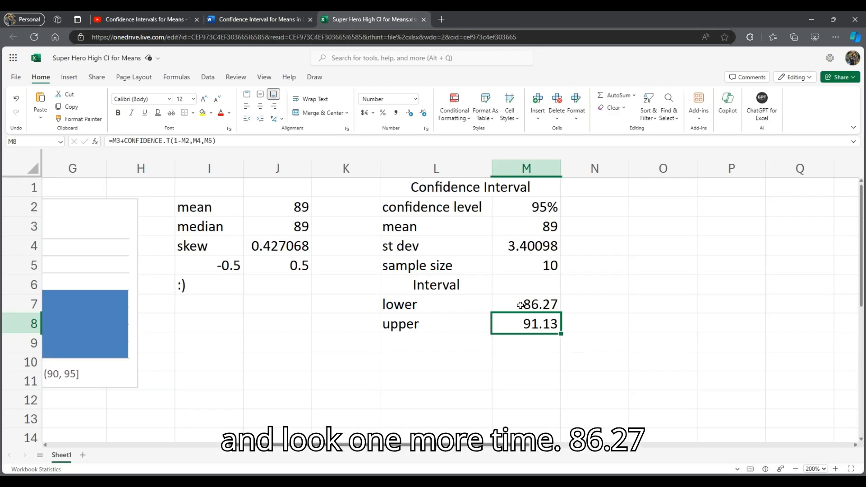
left_click(270, 19)
type("8")
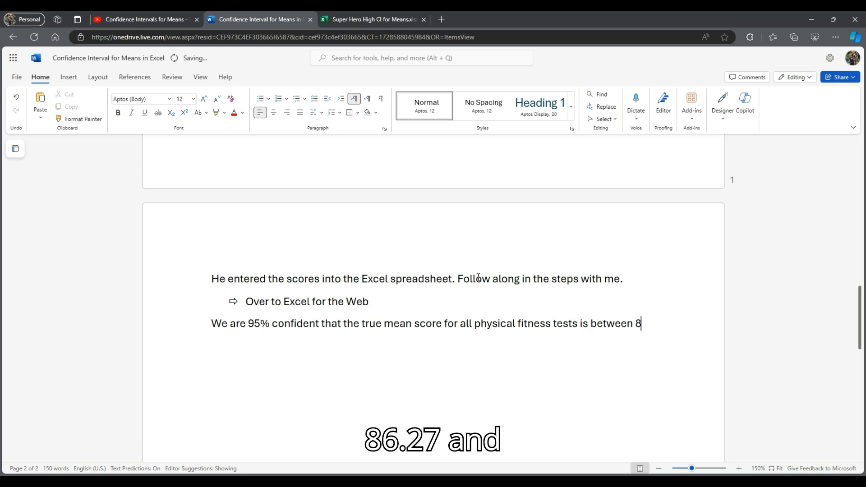
type("6.27 and 96.")
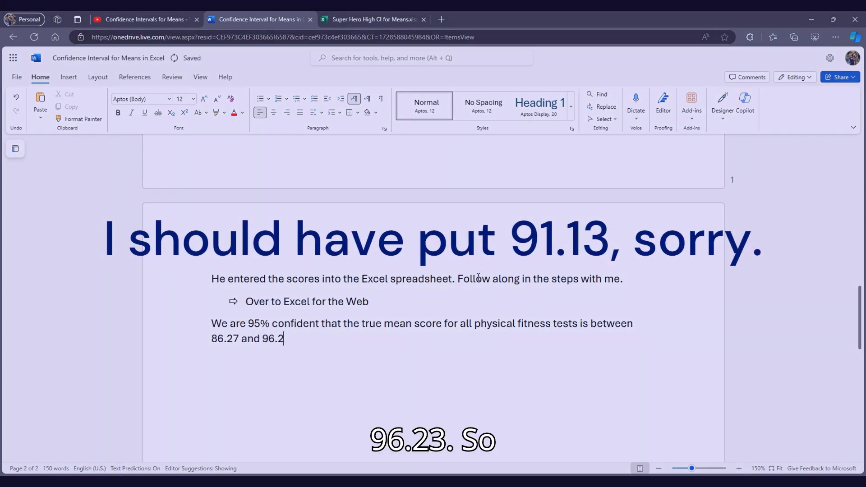
type("23.")
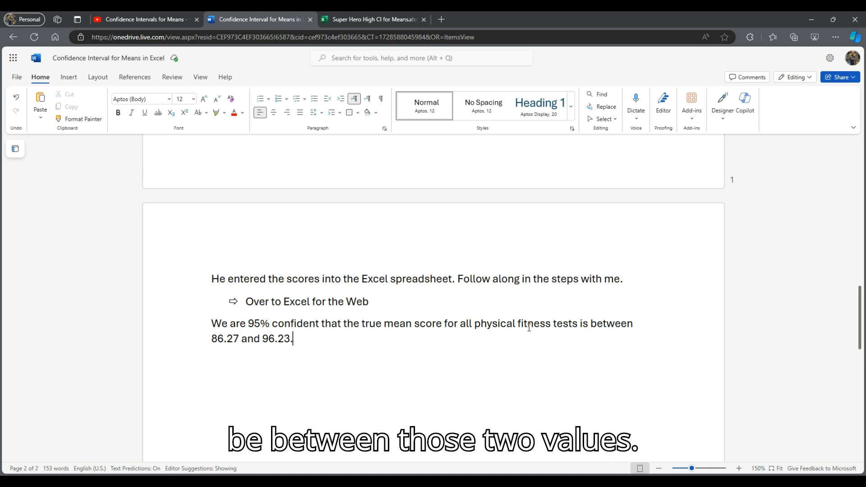
- Add a new paragraph below the conclusion reading "That makes me happy" with a smiley, and start an empty line after it
key("Return")
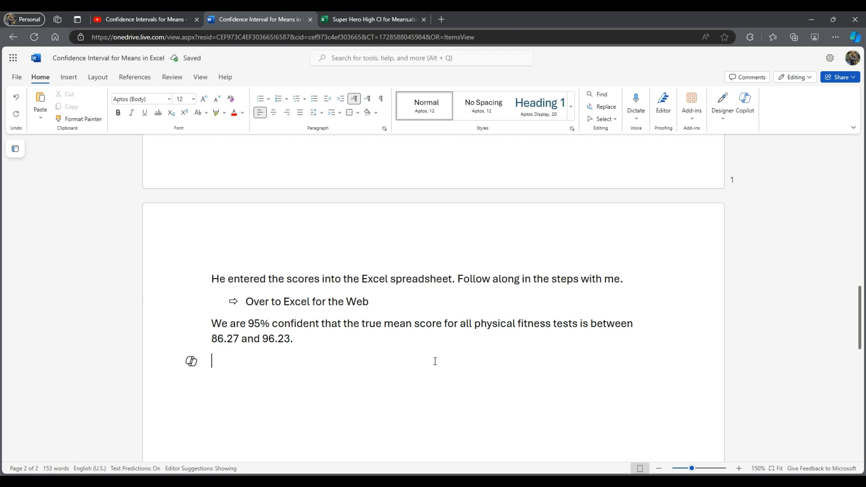
type("that ")
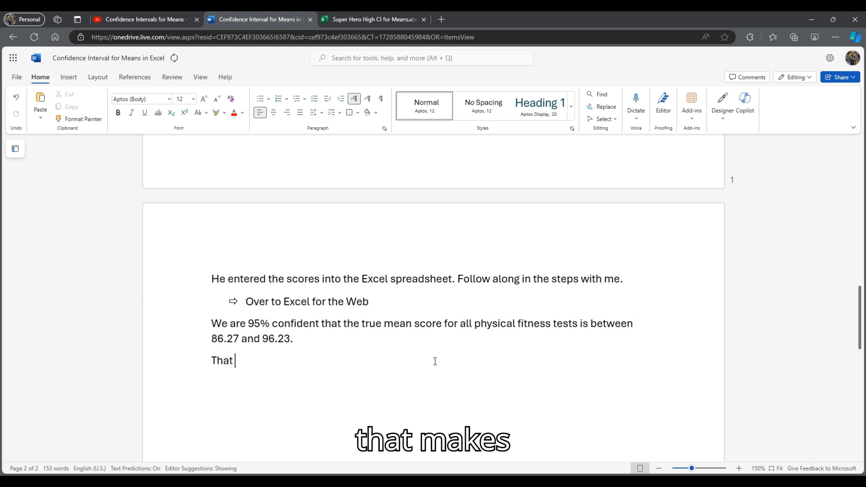
type("makes me hap")
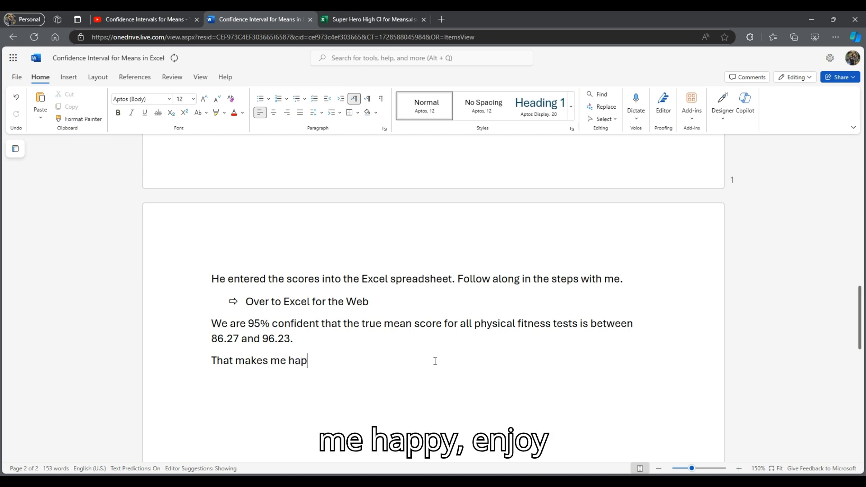
type("py :)")
key("Return")
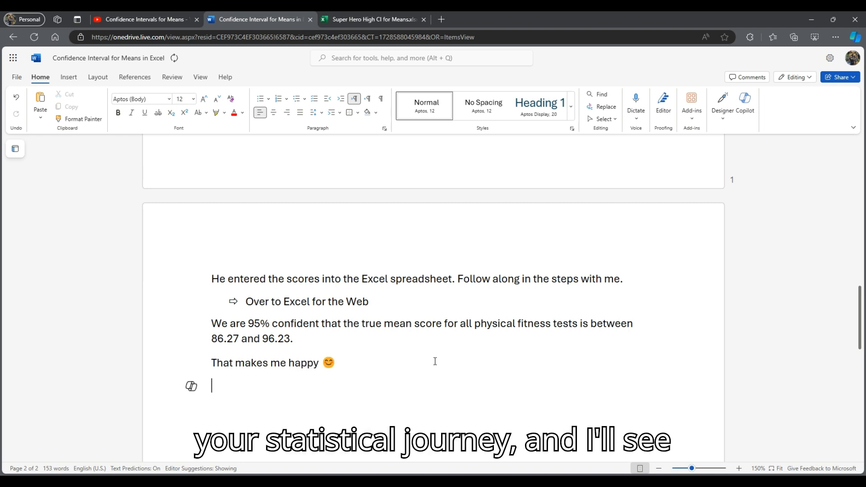